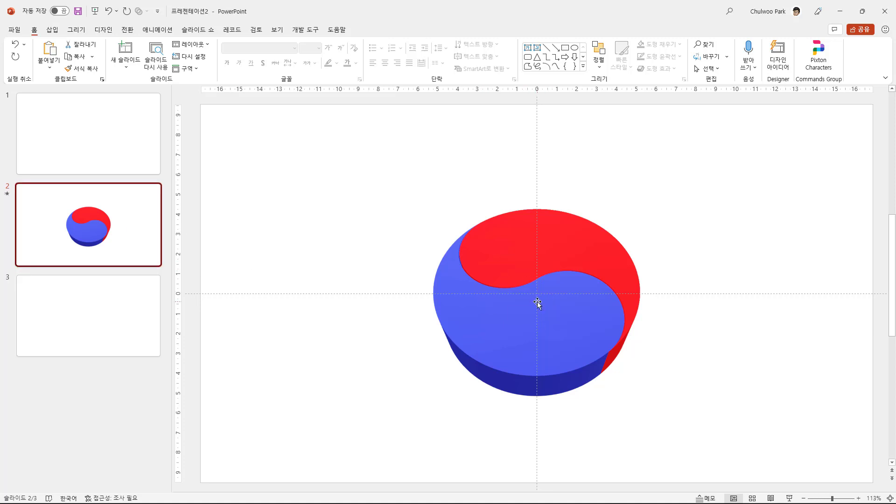
Drag the red-and-blue taegeuk disc on slide 2 to a new 3D angle, then dismiss the 3D Models list.
mouse_move(536, 302)
mouse_down()
mouse_move(480, 332)
mouse_move(567, 332)
mouse_move(570, 306)
mouse_move(569, 291)
mouse_move(558, 324)
mouse_move(534, 334)
mouse_move(494, 316)
mouse_move(506, 333)
mouse_move(548, 324)
mouse_move(530, 326)
mouse_move(536, 251)
mouse_move(488, 248)
mouse_up()
click(53, 31)
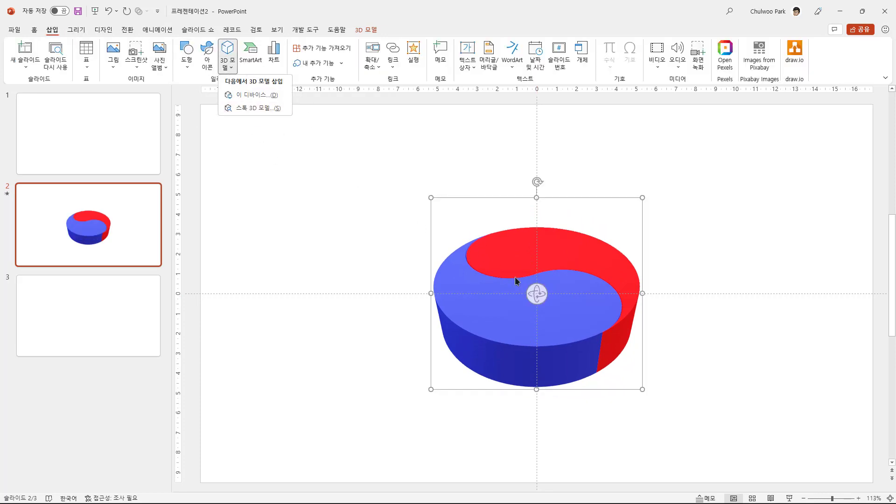
click(537, 295)
Tilt the taegeuk disc toward a top-down view, showing more of its top face.
mouse_move(540, 293)
mouse_down()
mouse_move(413, 316)
mouse_move(414, 260)
mouse_move(462, 344)
mouse_move(537, 310)
mouse_move(537, 296)
mouse_move(508, 312)
mouse_move(518, 334)
mouse_move(546, 312)
mouse_move(512, 322)
mouse_move(531, 329)
mouse_move(546, 298)
mouse_move(496, 288)
mouse_move(540, 316)
mouse_move(551, 273)
mouse_move(500, 296)
mouse_move(556, 294)
mouse_move(500, 309)
mouse_move(548, 315)
mouse_move(532, 269)
mouse_move(519, 314)
mouse_move(539, 311)
mouse_move(550, 288)
mouse_move(534, 280)
mouse_move(490, 314)
mouse_move(546, 327)
mouse_move(565, 288)
mouse_move(530, 293)
mouse_move(558, 316)
mouse_move(562, 306)
mouse_up()
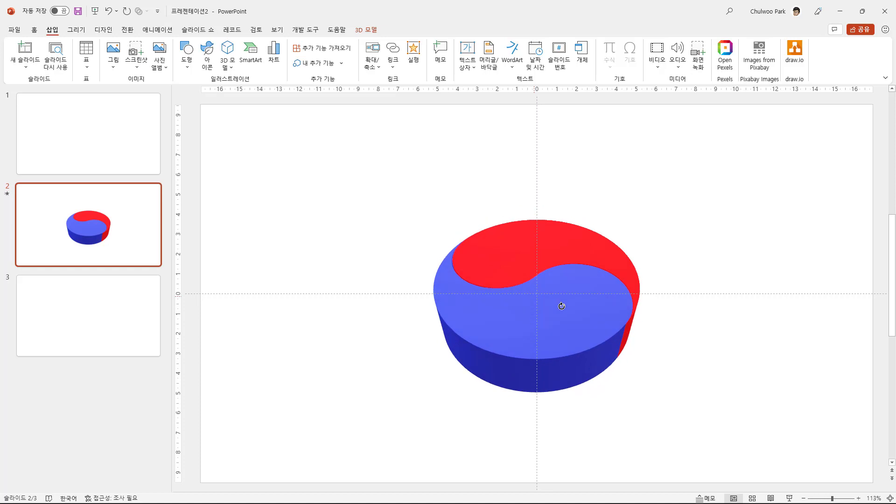
mouse_move(561, 306)
mouse_down()
mouse_move(540, 320)
mouse_move(540, 334)
mouse_move(565, 342)
mouse_move(579, 319)
mouse_up()
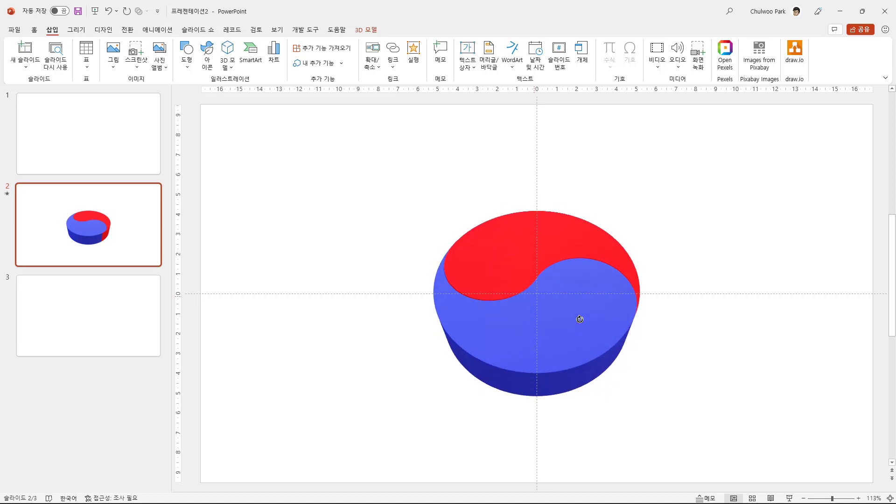
drag(580, 319, 576, 334)
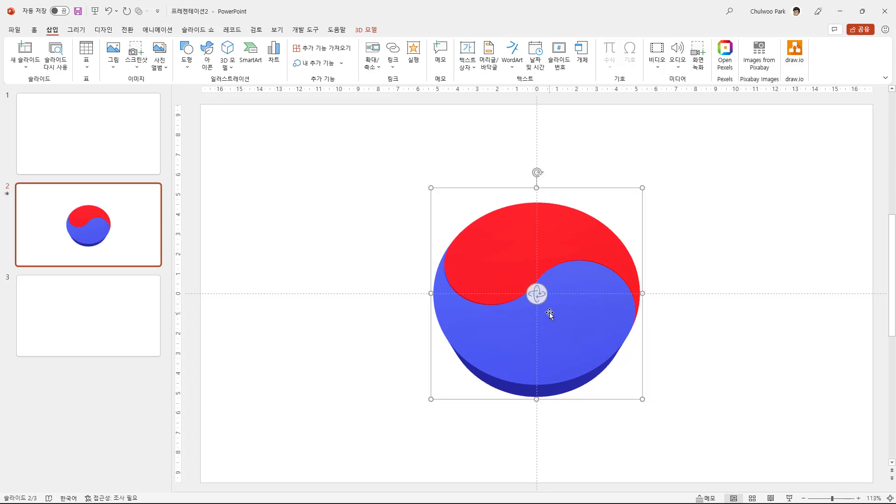
Shift the disc slightly left, turn it to face the viewer head-on, and go to slide 3.
drag(561, 330, 517, 328)
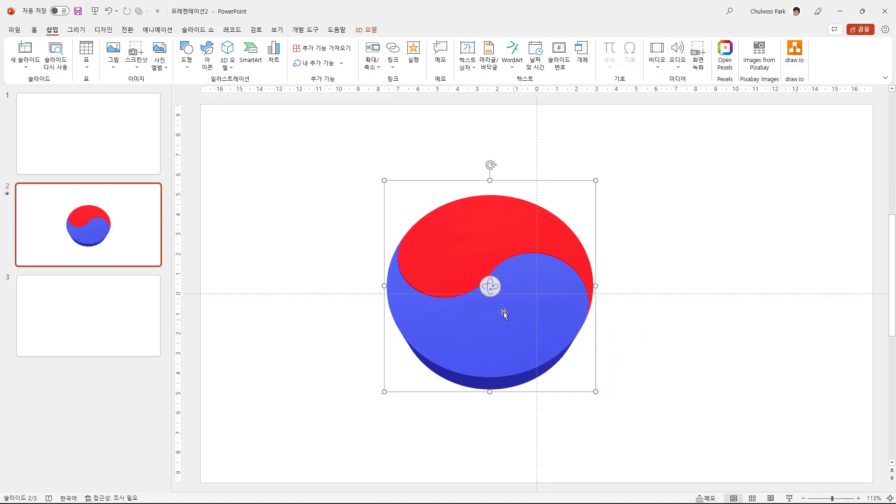
mouse_move(488, 285)
mouse_down()
mouse_move(406, 247)
mouse_move(434, 298)
mouse_up()
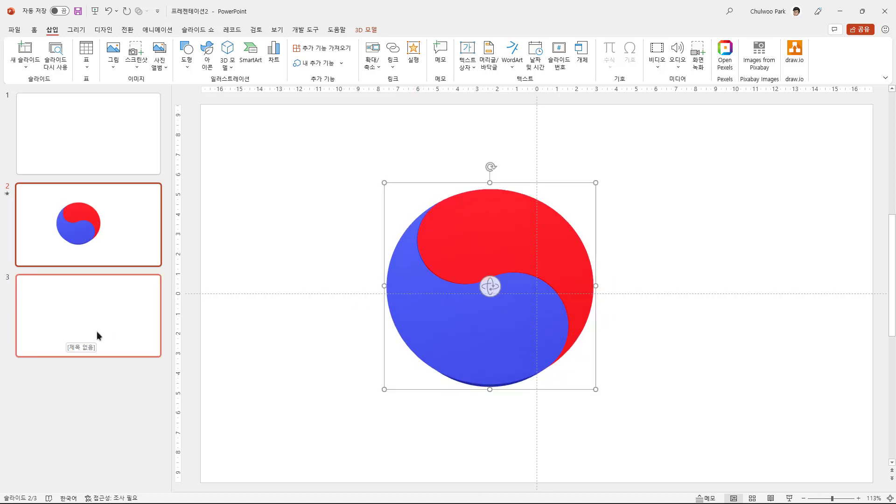
click(112, 327)
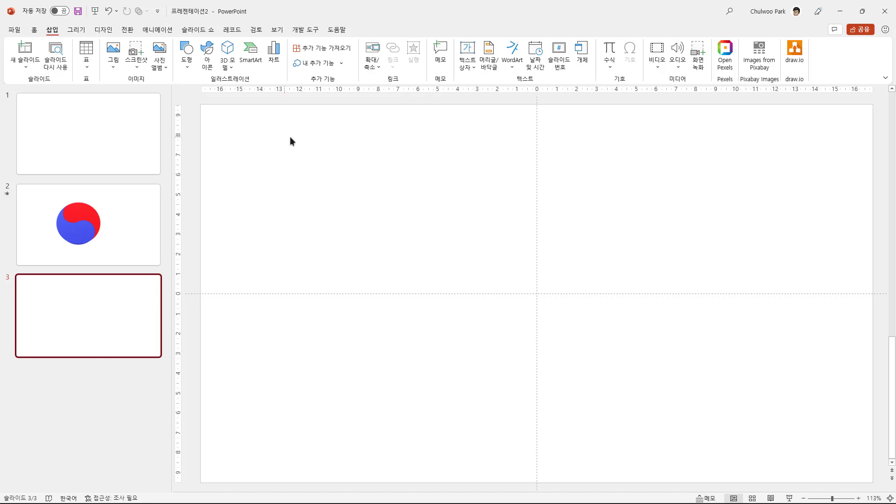
Draw an Oval circle about 9.85 cm wide and tall on slide 3.
click(191, 71)
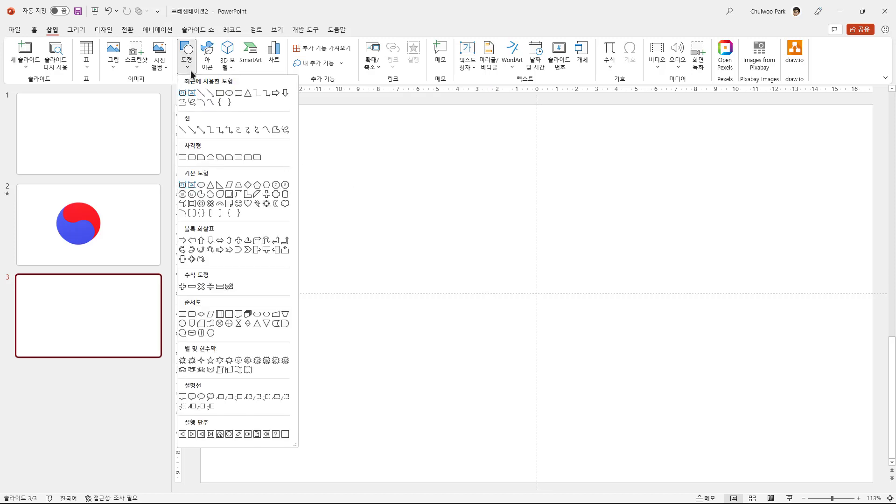
click(228, 97)
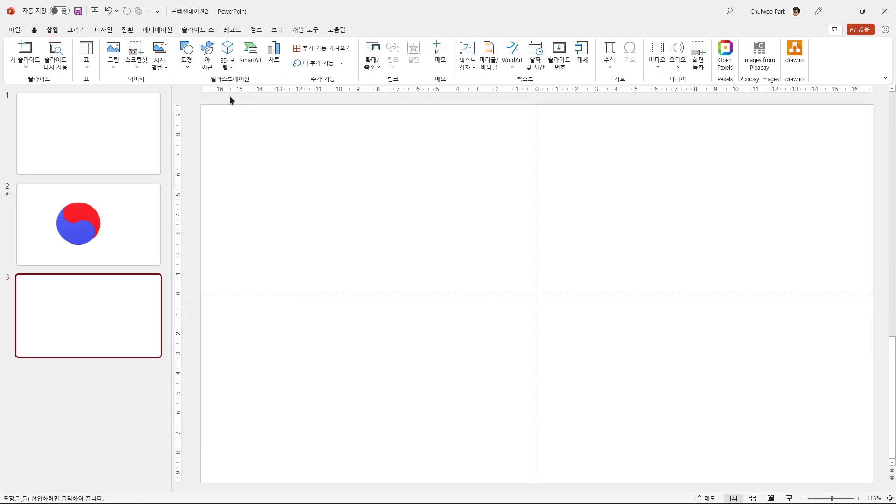
click(182, 69)
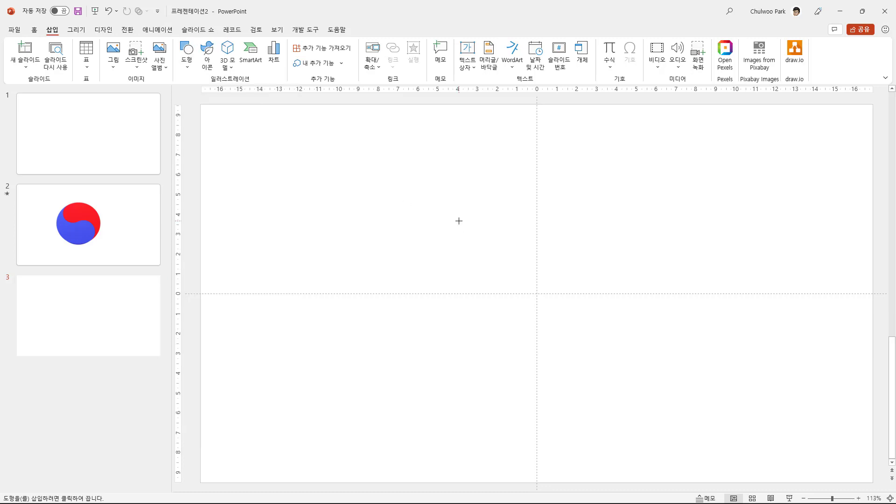
drag(458, 221, 637, 400)
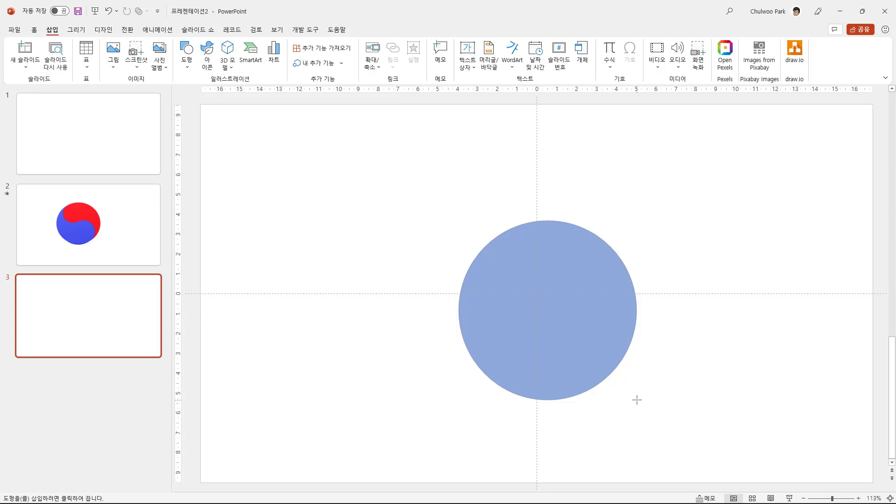
mouse_move(637, 400)
mouse_down()
mouse_move(649, 388)
mouse_move(657, 397)
mouse_up()
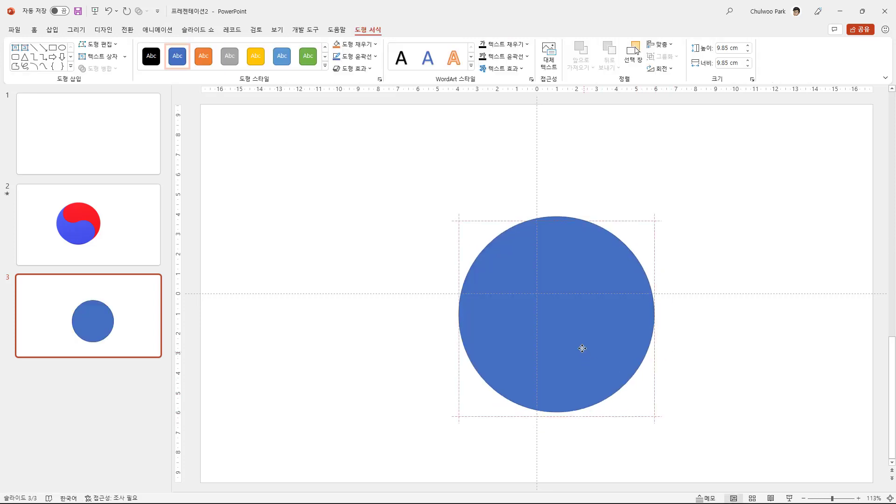
Nudge the circle up-left and draw a rectangle covering its lower half.
mouse_move(580, 348)
mouse_down()
mouse_move(566, 323)
mouse_move(540, 340)
mouse_up()
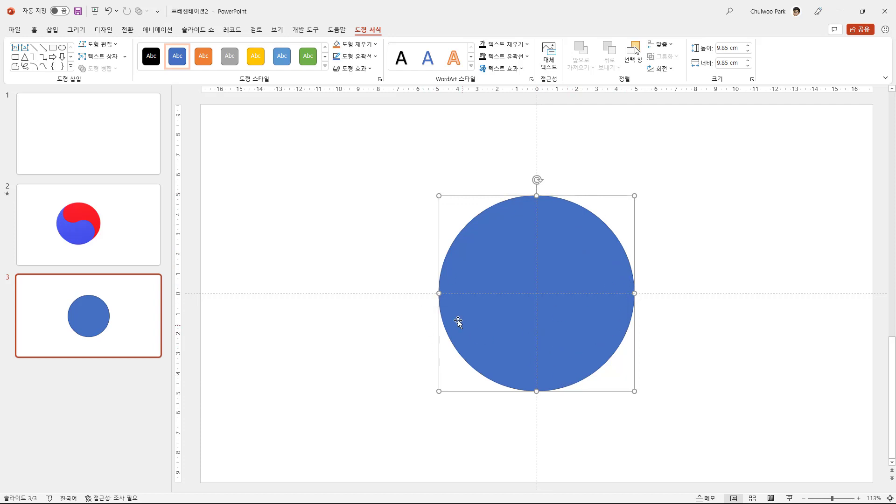
click(52, 29)
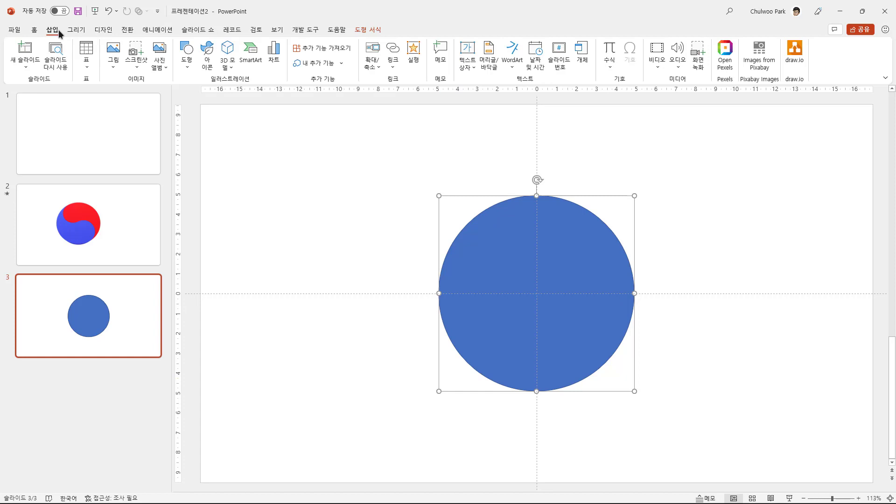
click(192, 70)
click(220, 92)
drag(367, 316, 771, 448)
drag(610, 427, 564, 404)
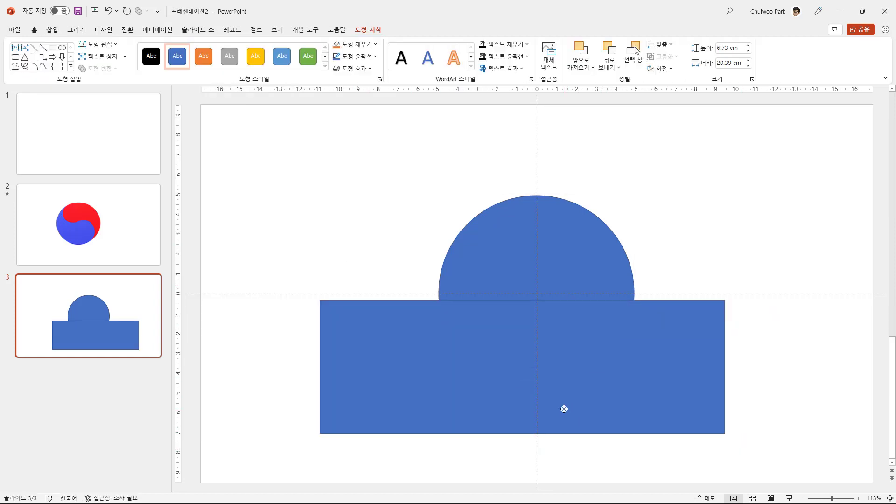
Subtract the rectangle from the circle, leaving a 9.85 × 4.93 cm half-disc.
click(507, 250)
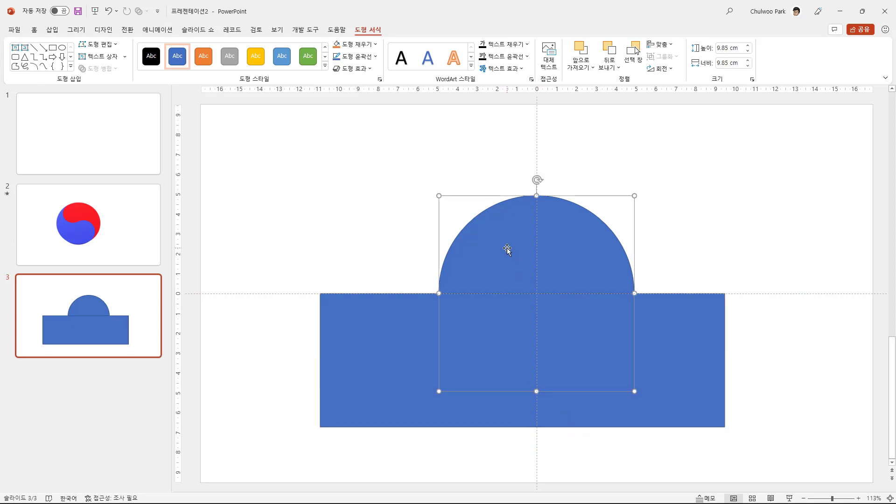
shift+click(376, 334)
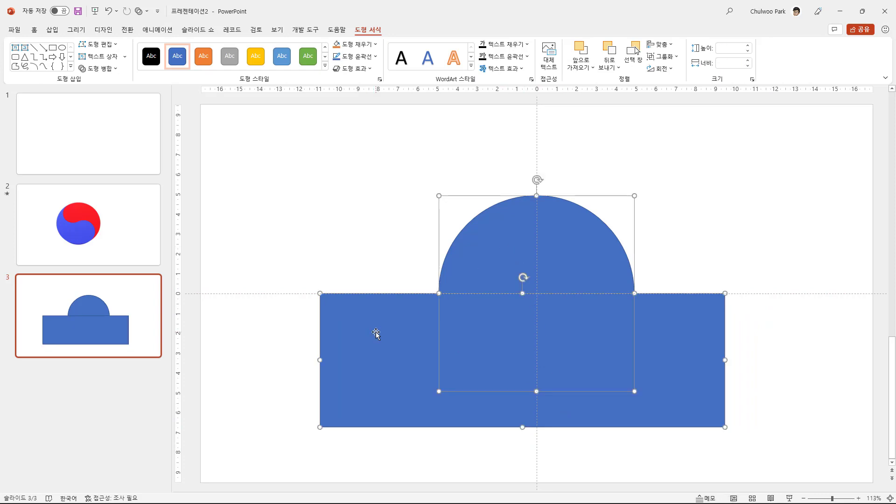
click(114, 71)
click(103, 132)
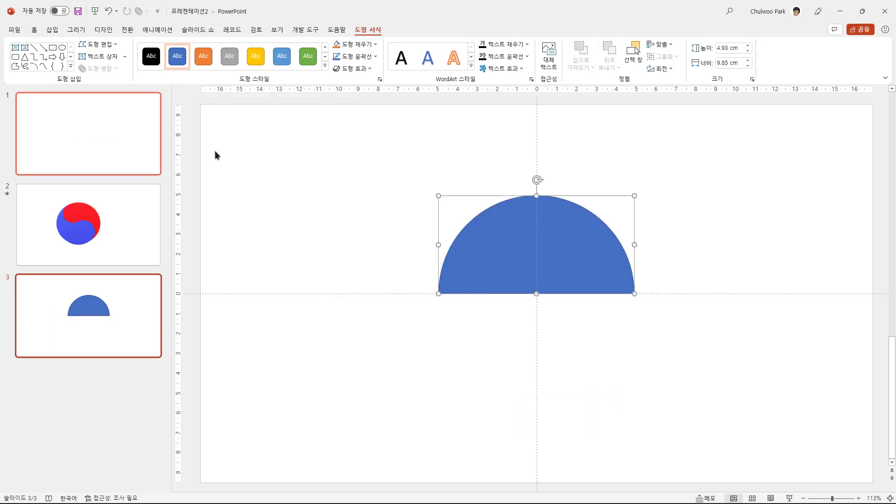
click(542, 344)
Draw a circle, shrink it to 4.93 cm, and align it under the semicircle's left half.
click(511, 239)
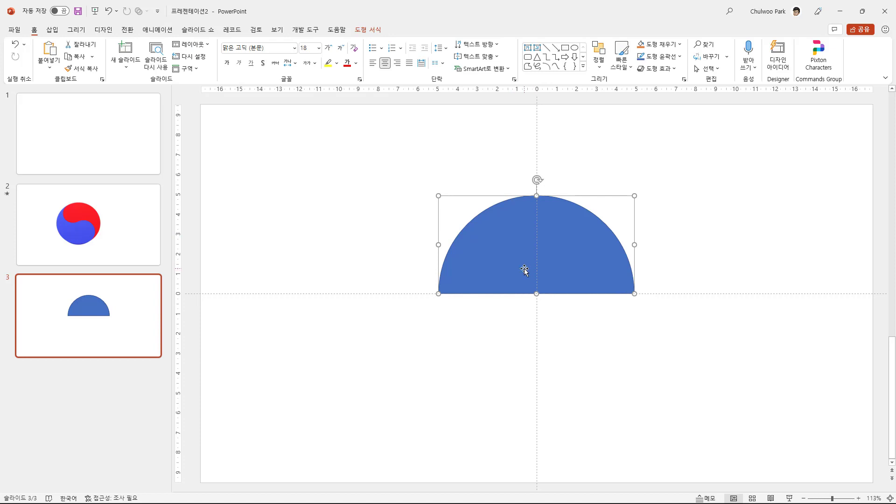
click(52, 29)
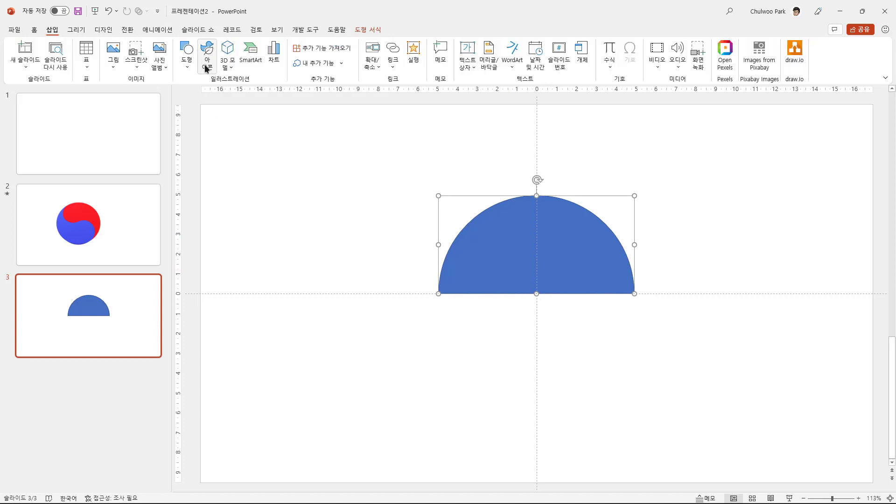
drag(375, 253, 517, 398)
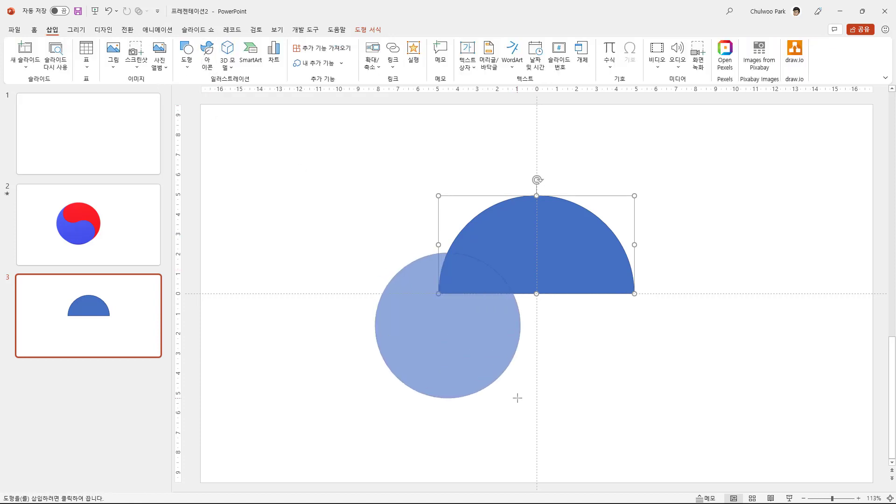
drag(456, 364, 519, 351)
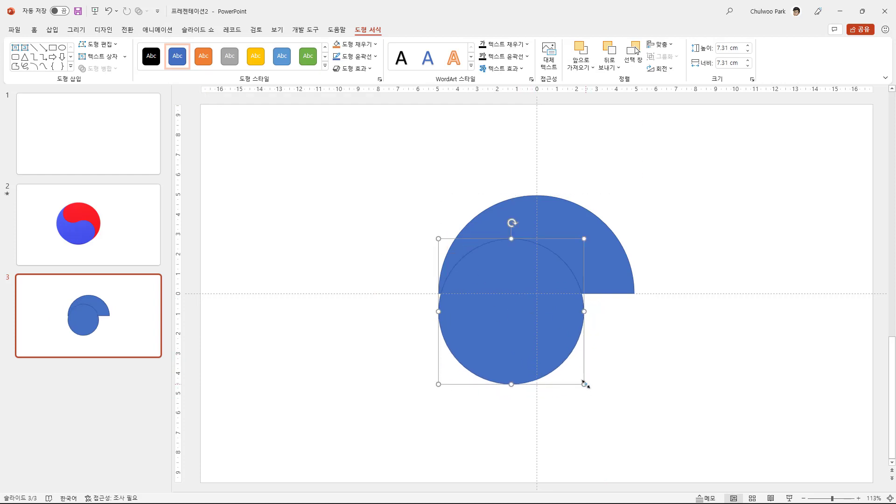
drag(584, 384, 522, 337)
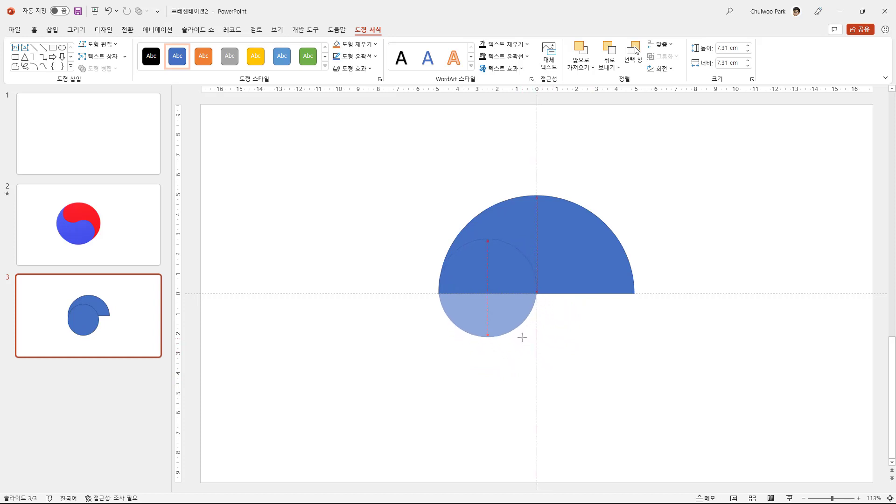
mouse_move(511, 314)
mouse_down()
mouse_move(508, 321)
mouse_move(594, 320)
mouse_up()
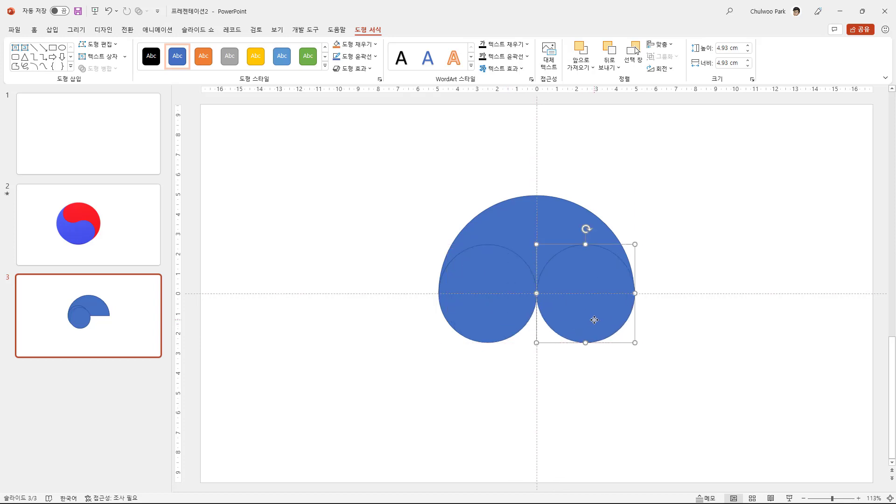
click(530, 215)
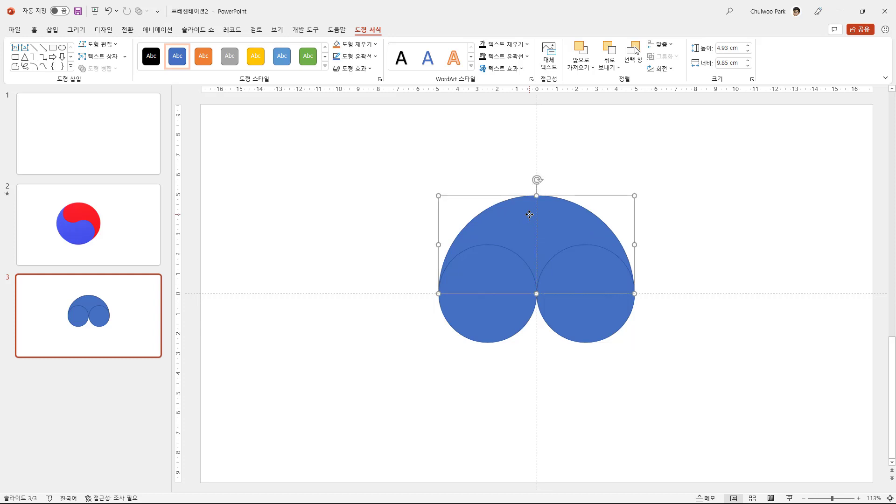
Set No Outline on the half-disc and both small circles.
shift+click(493, 320)
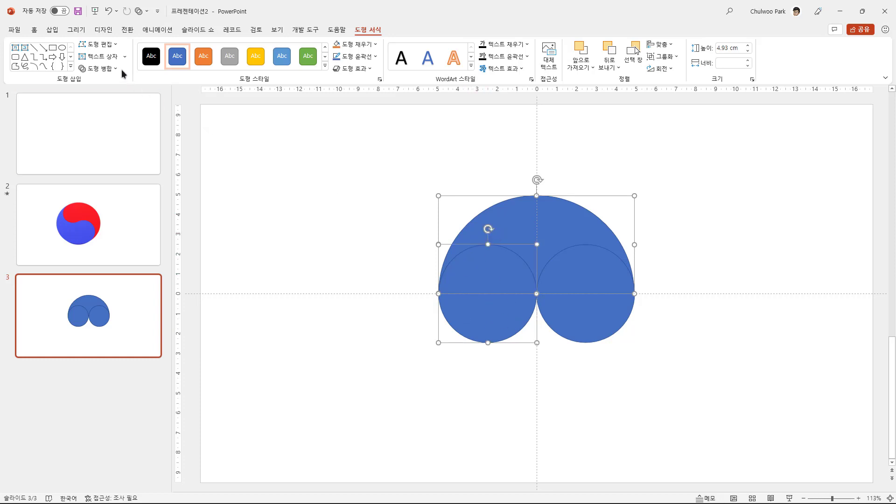
click(312, 239)
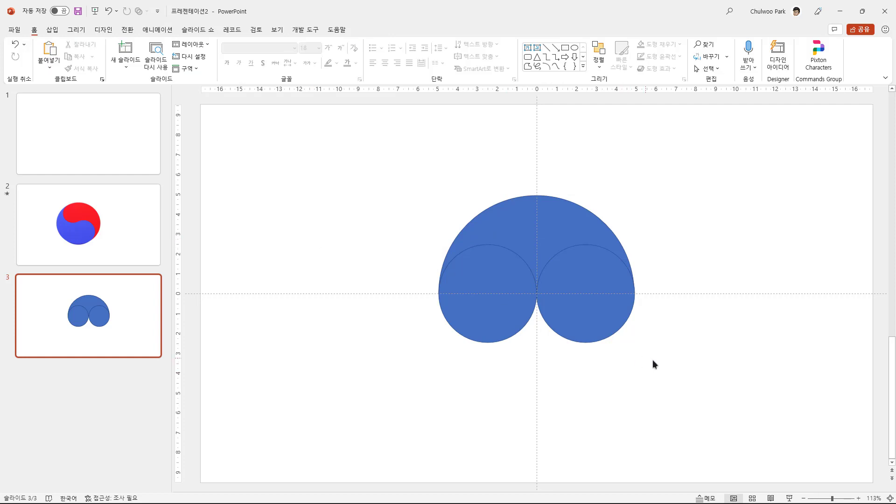
drag(698, 422, 365, 141)
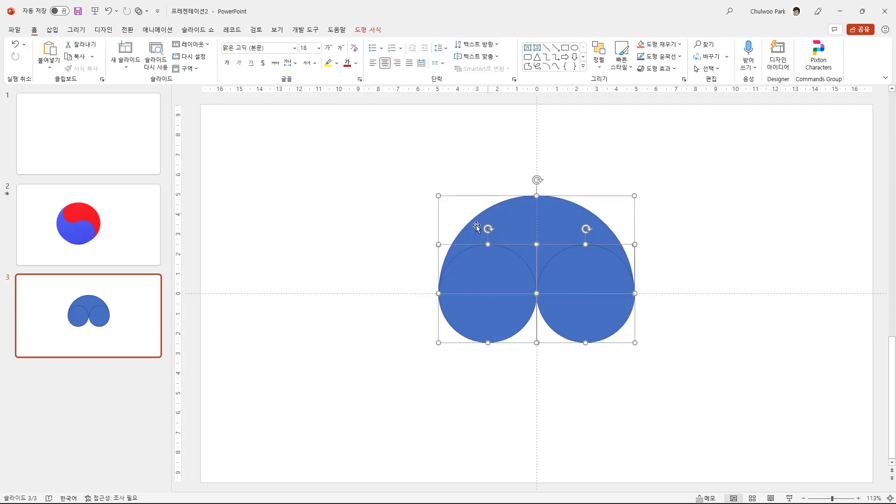
click(366, 31)
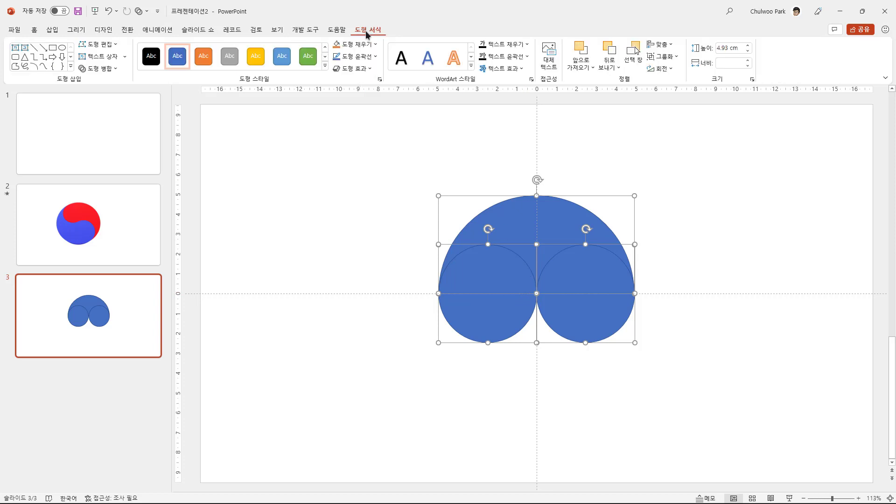
click(373, 56)
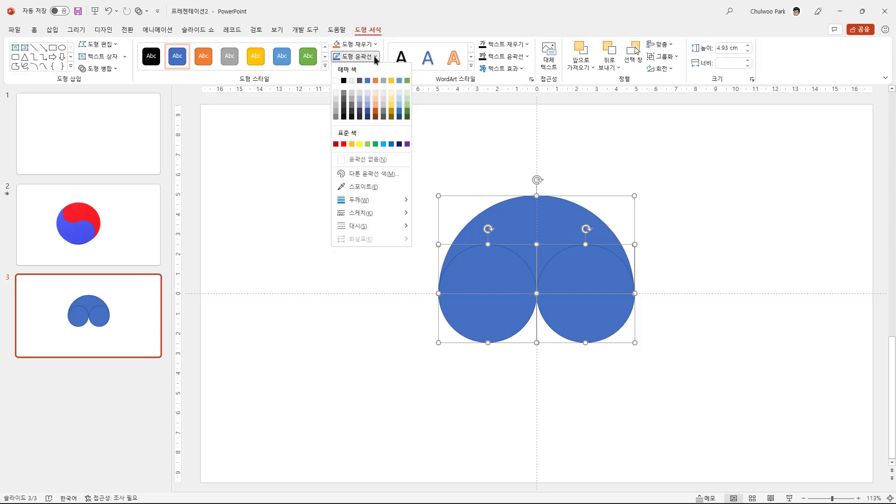
click(371, 159)
click(359, 245)
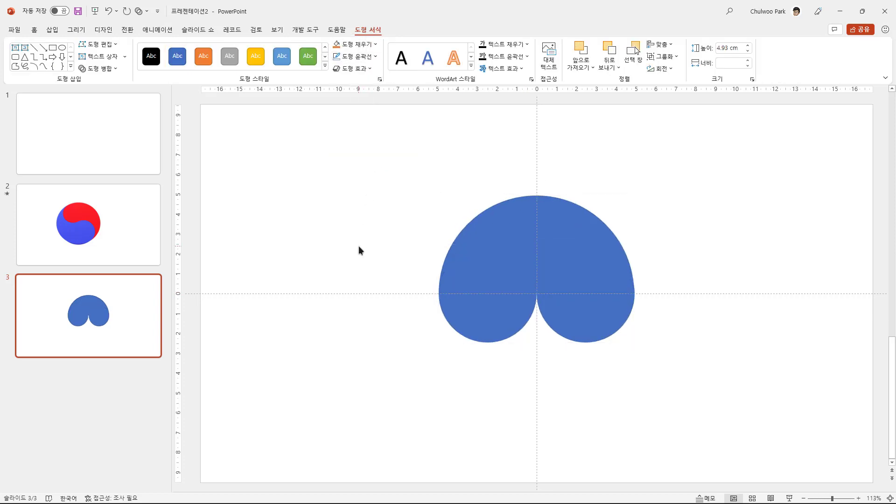
Select the top half-disc together with the lower-left circle.
click(514, 232)
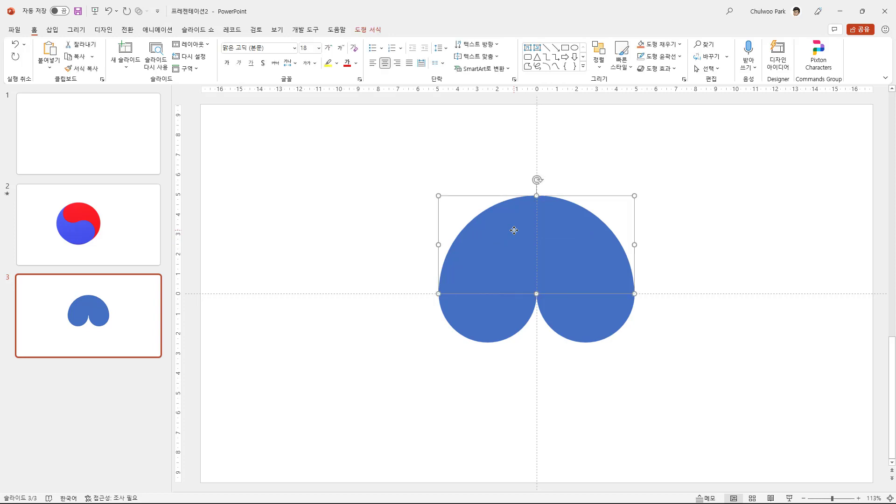
click(491, 321)
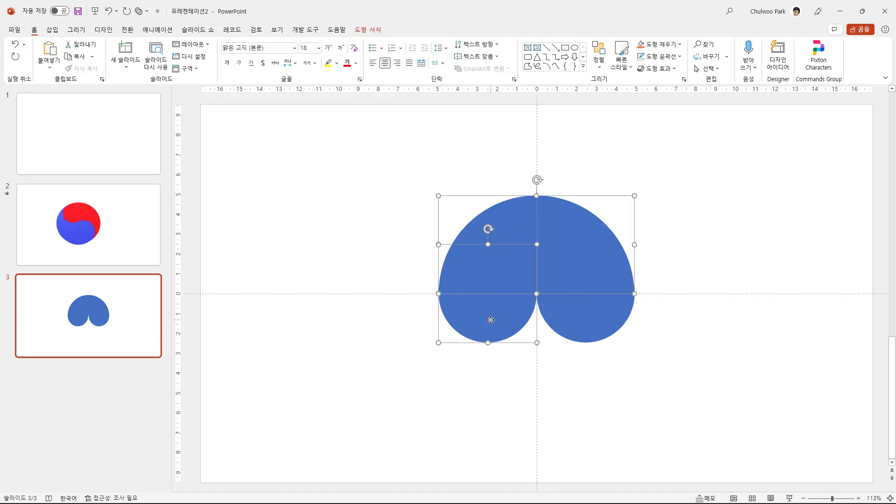
click(362, 35)
Union the half-disc with the left circle, then subtract the right circle, leaving a 9.85 × 7.39 cm swirl.
click(116, 73)
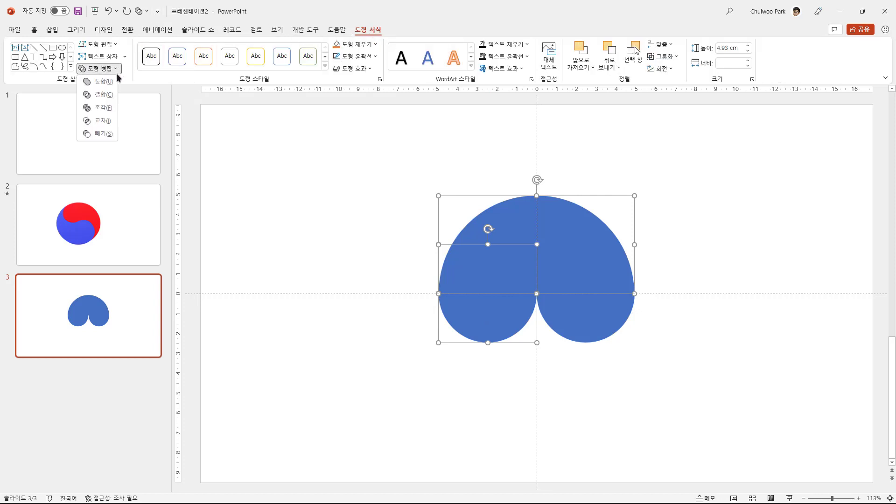
click(107, 83)
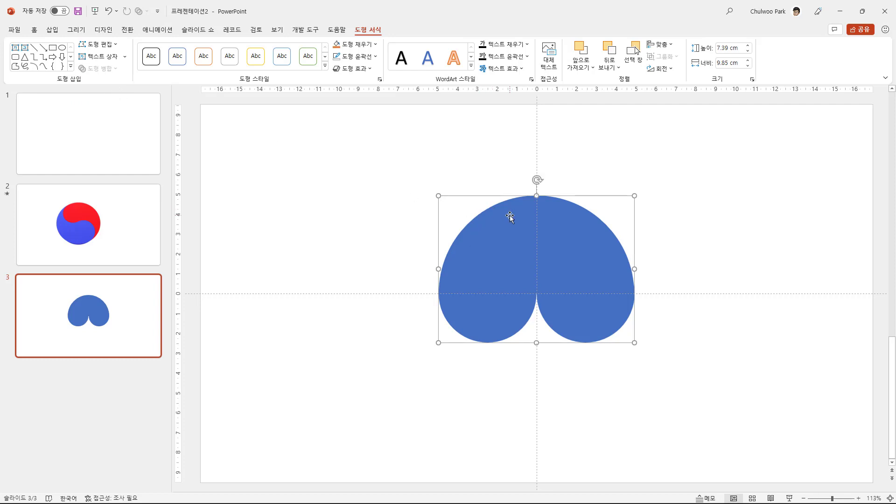
shift+click(609, 313)
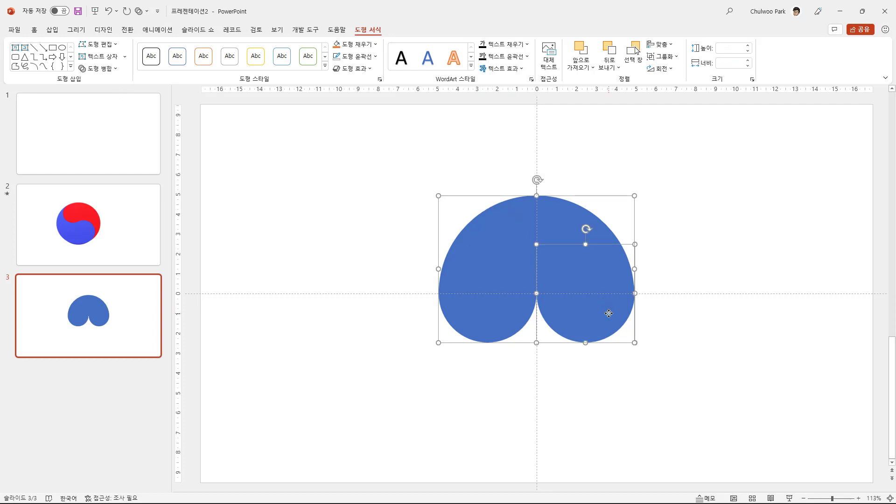
click(116, 71)
click(108, 133)
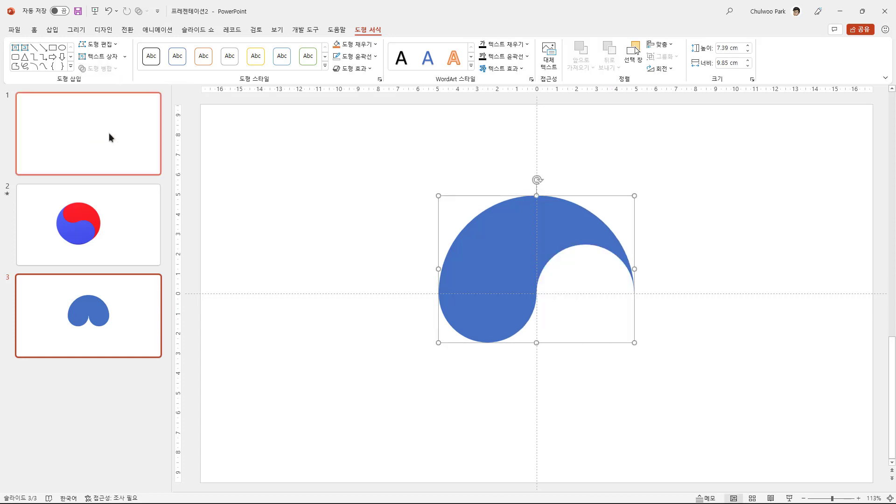
click(411, 324)
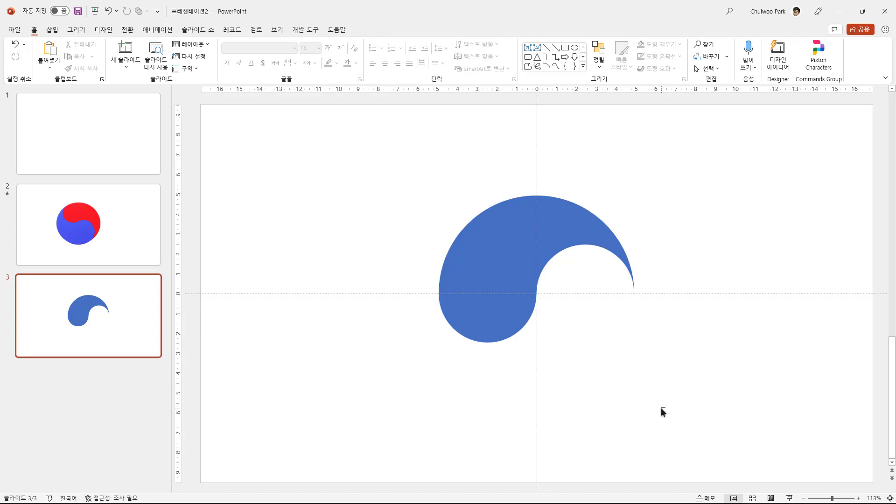
mouse_move(661, 408)
mouse_down()
mouse_move(452, 383)
mouse_move(408, 150)
mouse_up()
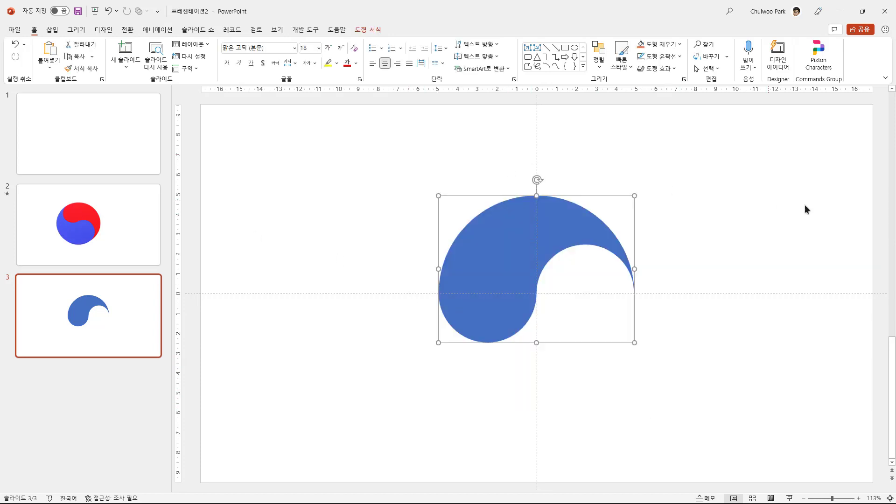
click(381, 32)
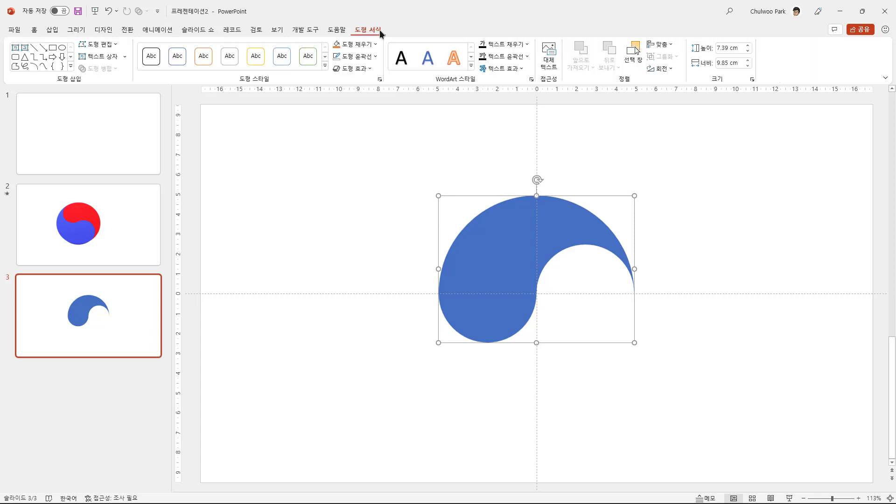
Apply a parallel 3-D Rotation preset to the blue comma shape in the Format Shape pane.
click(752, 80)
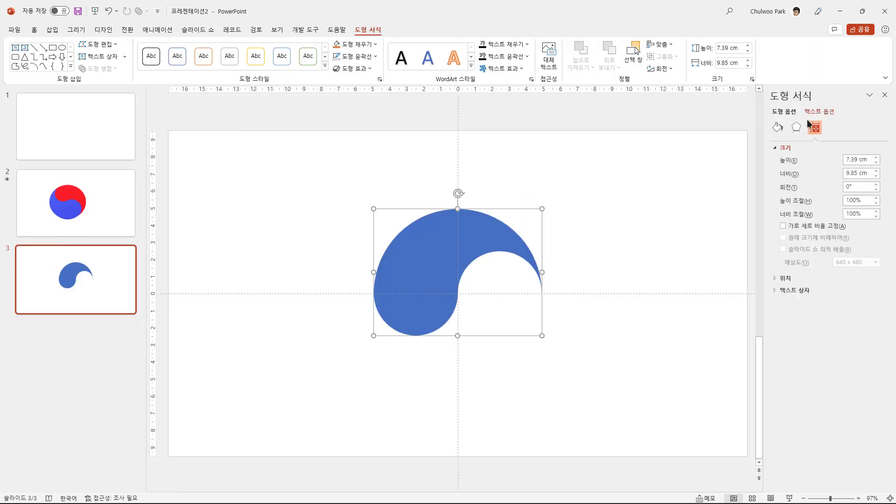
click(796, 128)
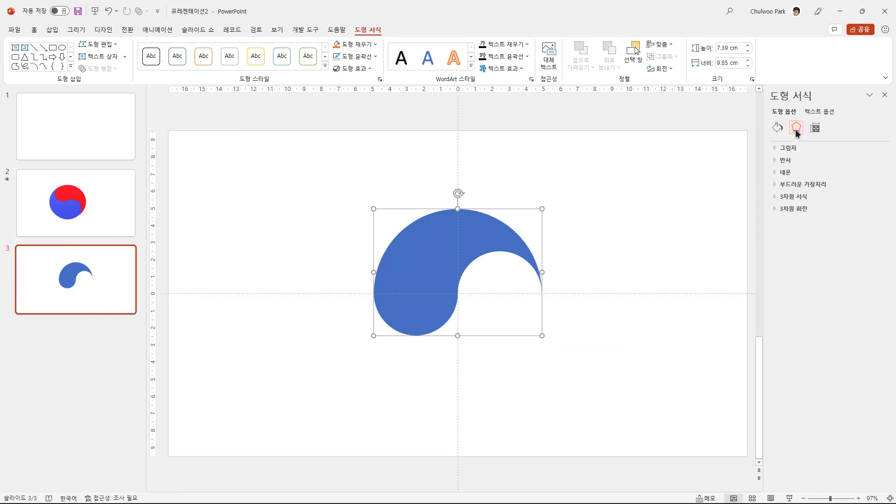
click(776, 210)
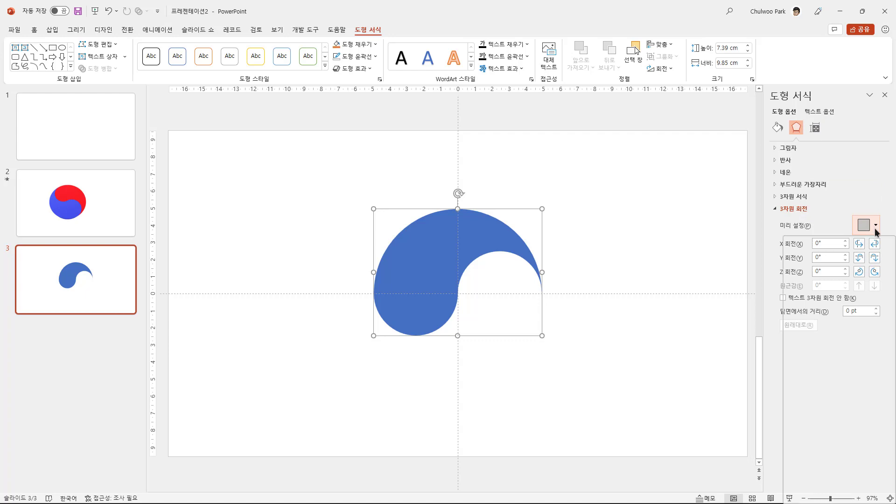
click(875, 226)
click(857, 336)
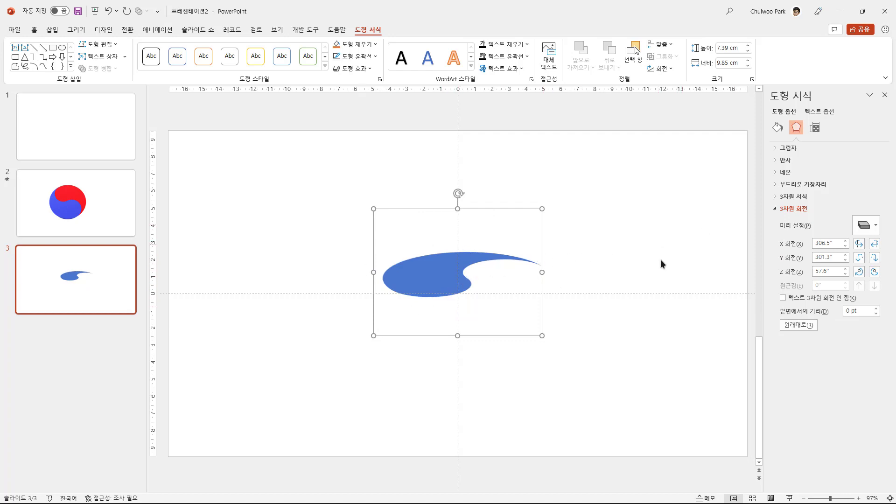
Raise the shape's 3-D Format depth to 17 pt.
click(775, 196)
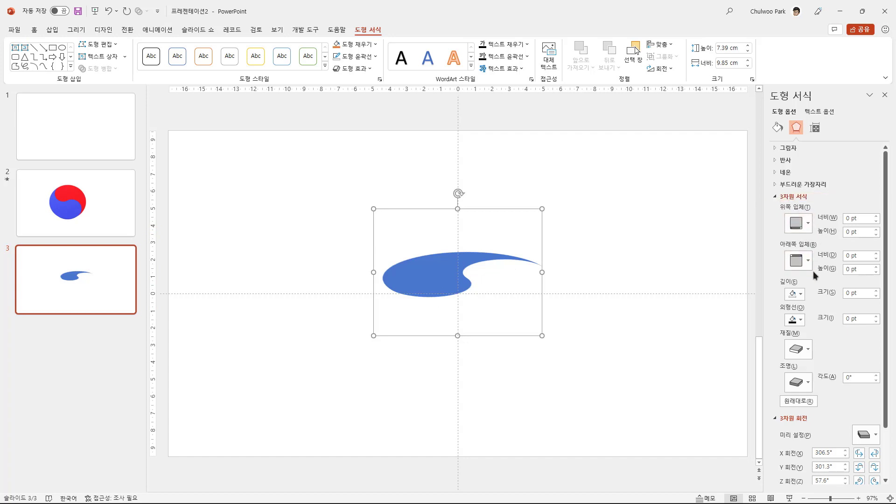
click(877, 291)
click(876, 291)
click(876, 291)
click(876, 291)
click(877, 291)
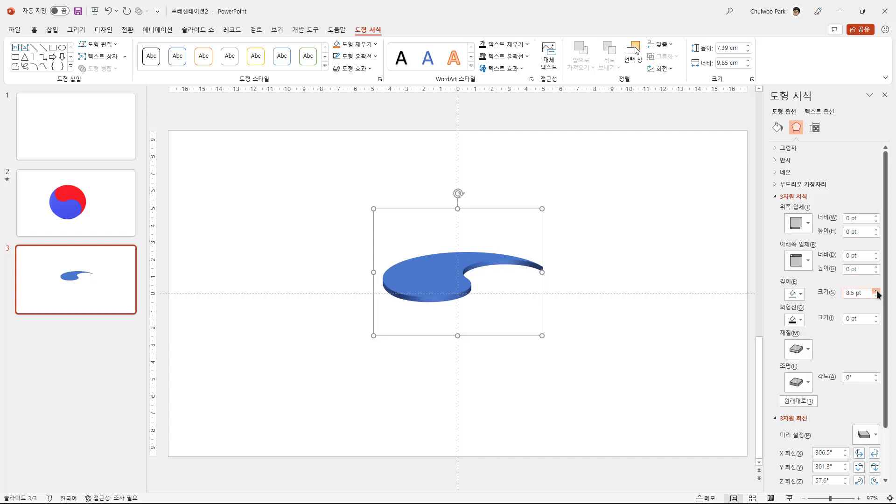
click(877, 291)
click(877, 291)
click(876, 291)
click(876, 291)
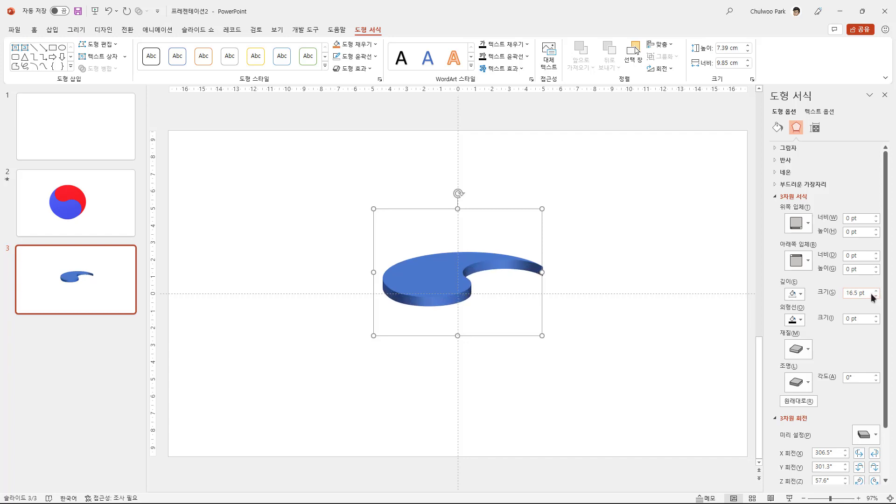
click(875, 291)
Reset the comma shape's 3-D rotation to the No Rotation preset.
click(505, 377)
click(444, 290)
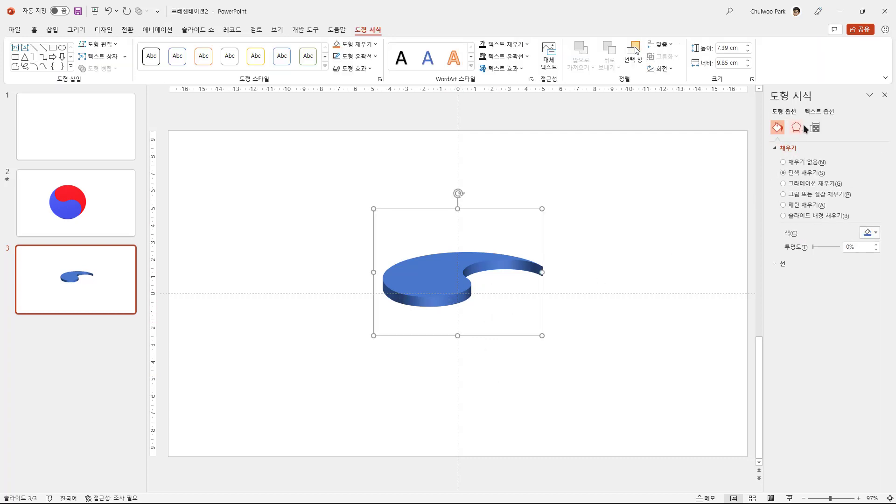
click(796, 127)
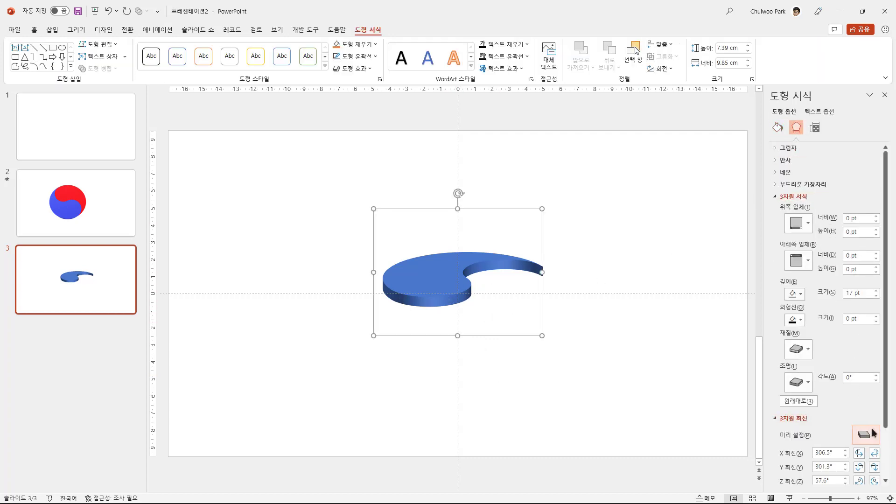
click(872, 434)
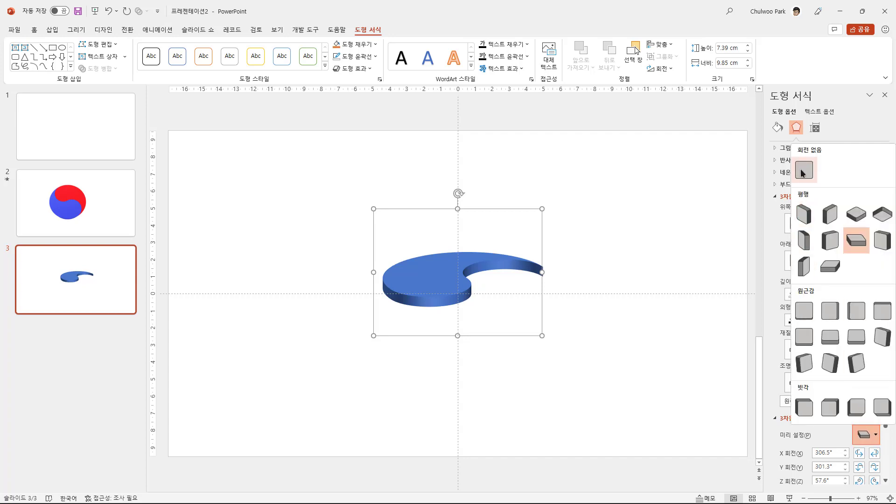
click(804, 171)
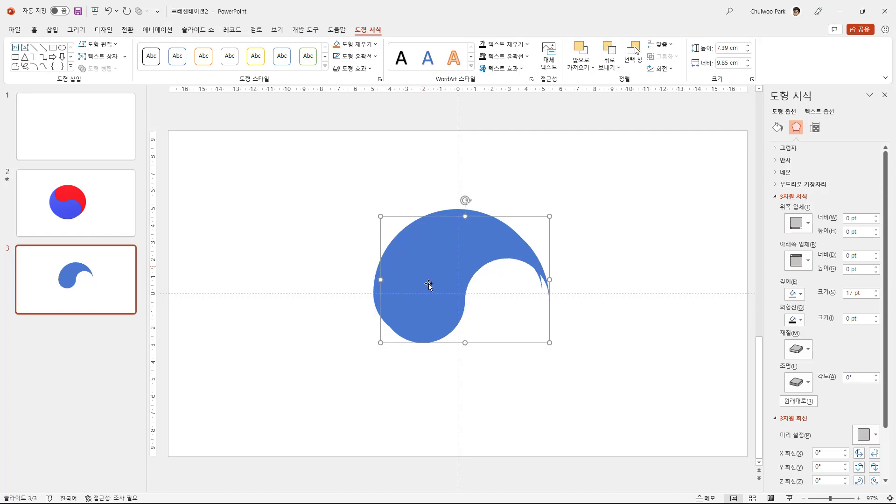
Duplicate the blue swirl and flip the copy vertically and horizontally.
drag(422, 265, 510, 280)
click(672, 70)
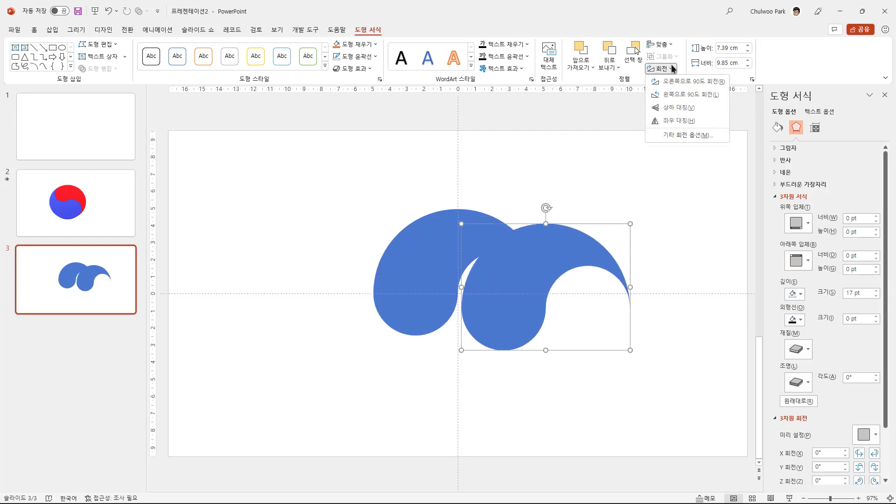
click(679, 105)
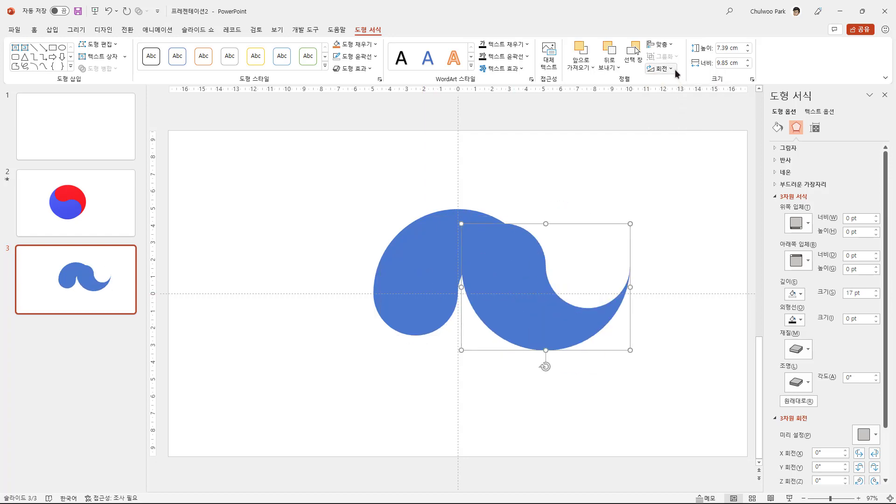
click(663, 69)
click(677, 118)
Position the flipped copy opposite the original, leaving a white S-shaped gap.
drag(591, 295, 504, 323)
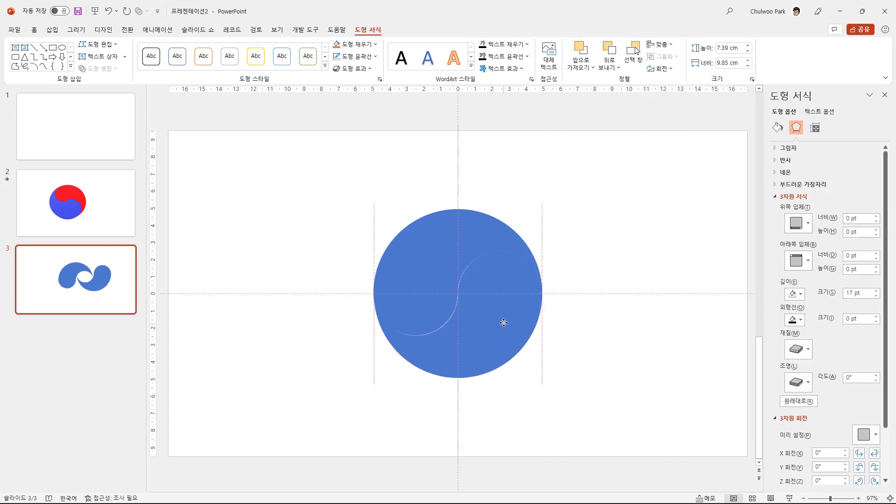
mouse_move(502, 322)
mouse_down()
mouse_move(525, 295)
mouse_move(500, 294)
mouse_move(502, 360)
mouse_move(600, 292)
mouse_move(606, 277)
mouse_move(594, 349)
mouse_move(583, 346)
mouse_move(591, 285)
mouse_move(531, 376)
mouse_move(480, 354)
mouse_move(473, 329)
mouse_move(474, 368)
mouse_up()
click(430, 258)
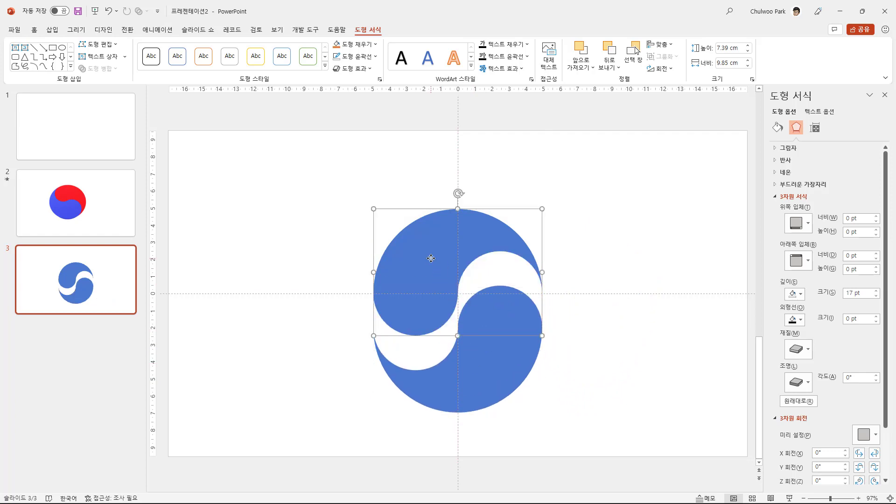
Draw a new Oval circle to the right of the taegeuk emblem.
click(49, 31)
click(183, 70)
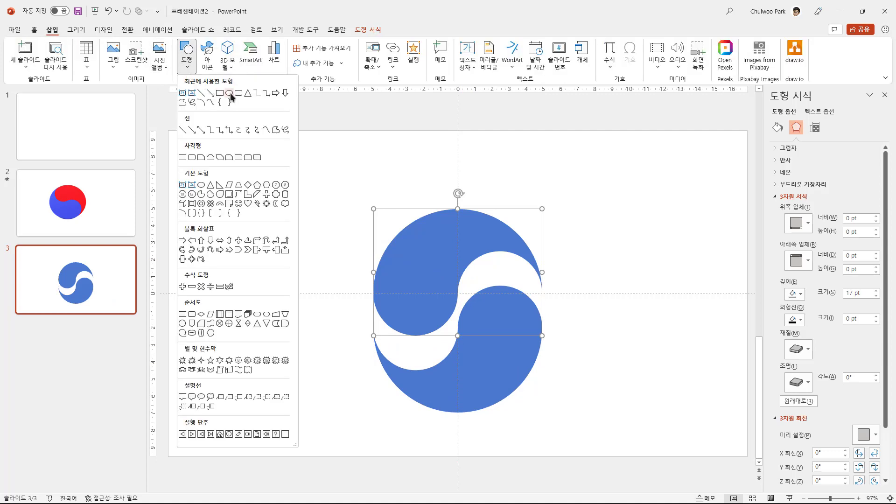
click(229, 93)
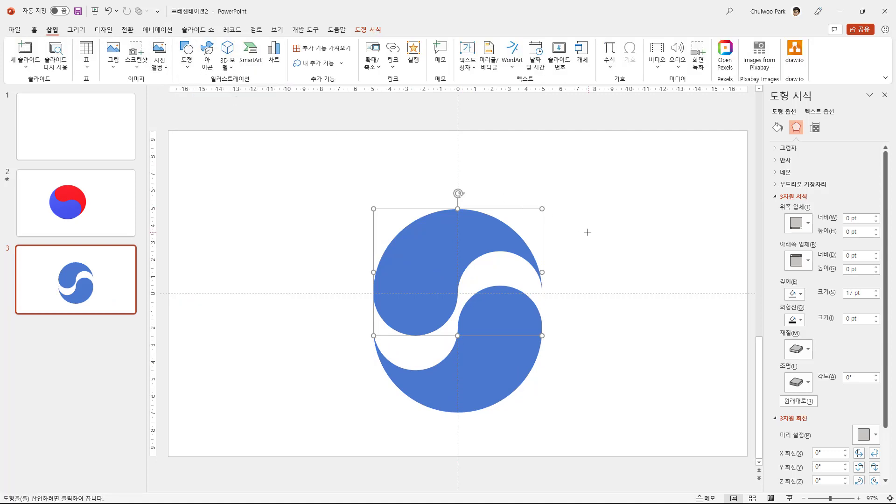
drag(582, 217, 713, 366)
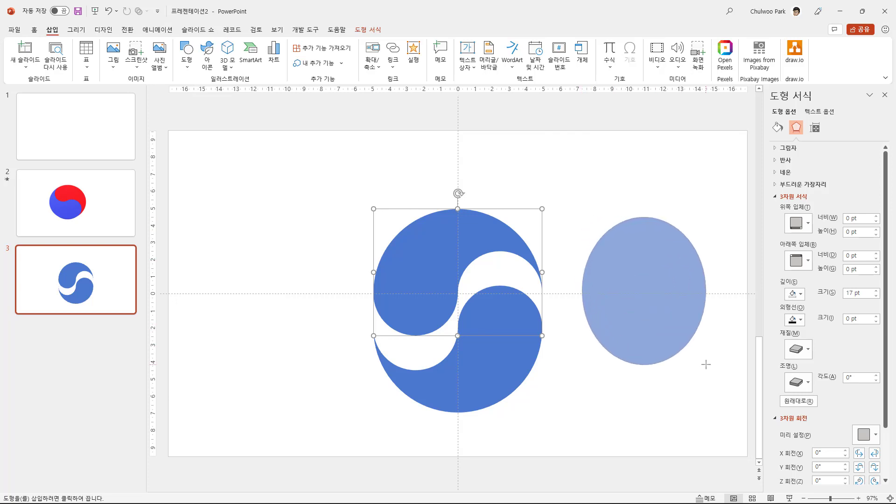
Enlarge the circle to 9.85 cm, set it beside the swirl, and move the lower swirl up.
drag(677, 325, 469, 317)
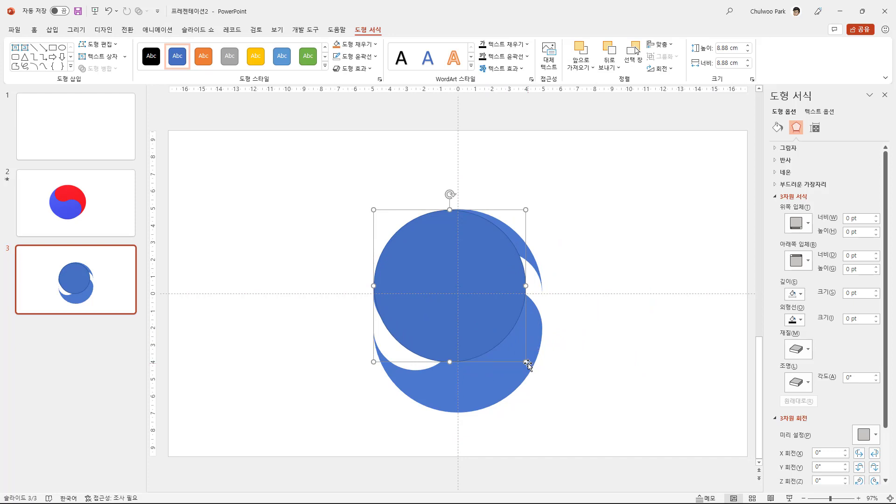
drag(527, 362, 541, 377)
drag(480, 326, 667, 321)
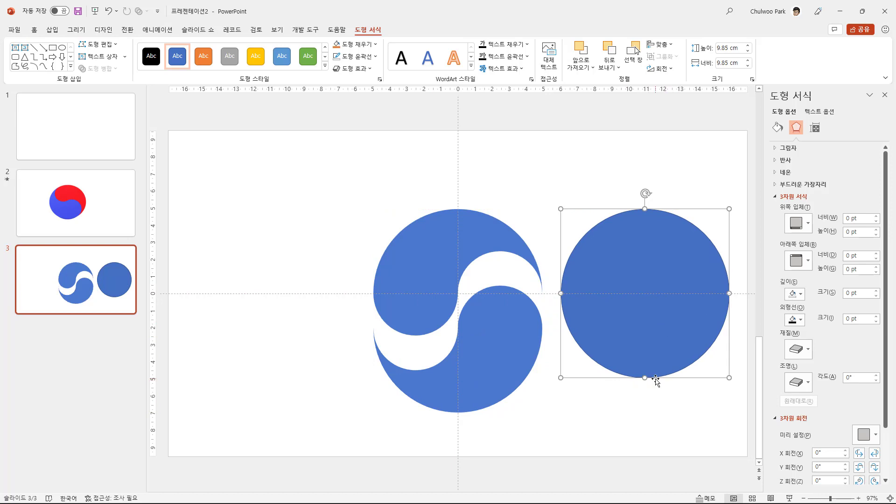
drag(483, 377, 482, 345)
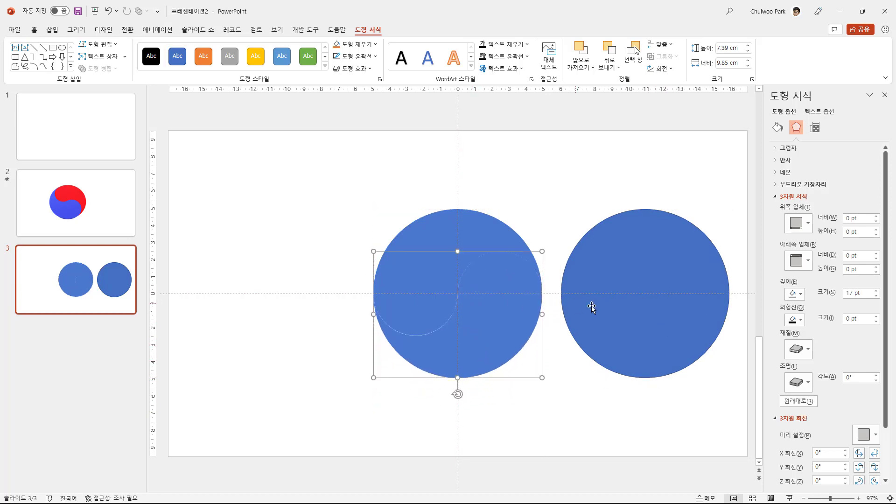
Delete the extra right circle and fill the upper swirl red.
click(640, 313)
key(Delete)
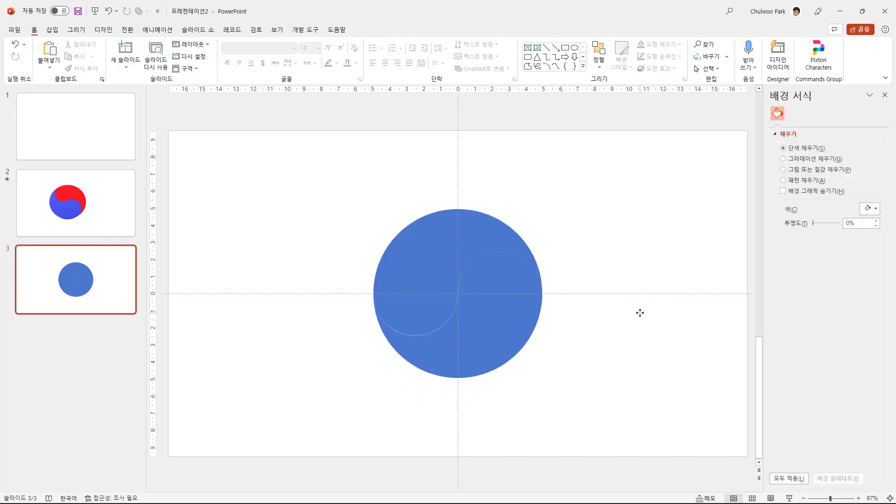
click(440, 267)
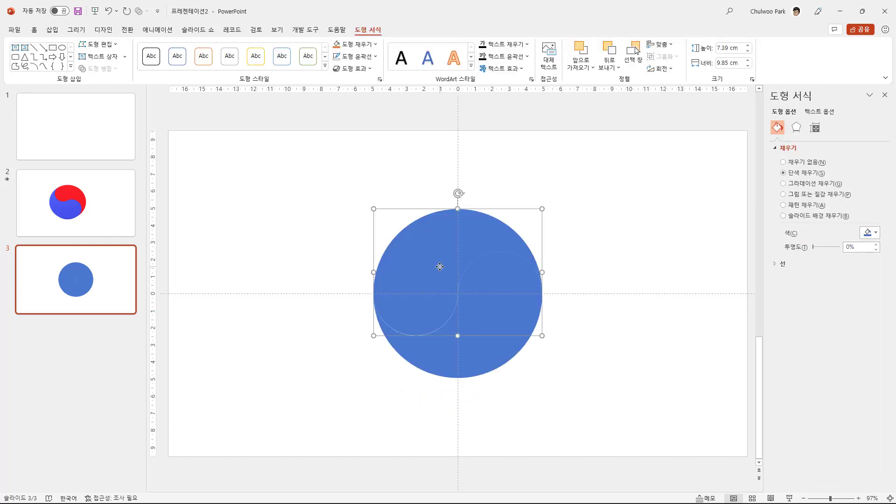
click(376, 47)
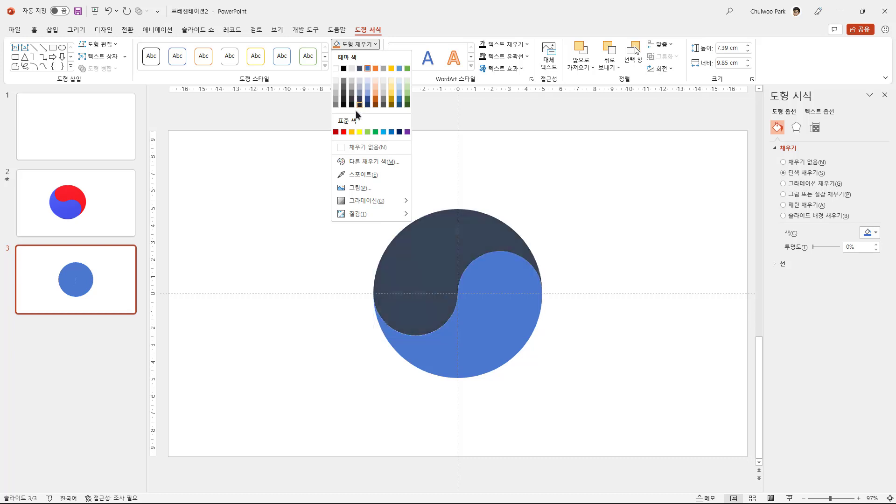
click(344, 132)
Outline the lower swirl in blue, then group both swirl pieces into one disc.
click(494, 299)
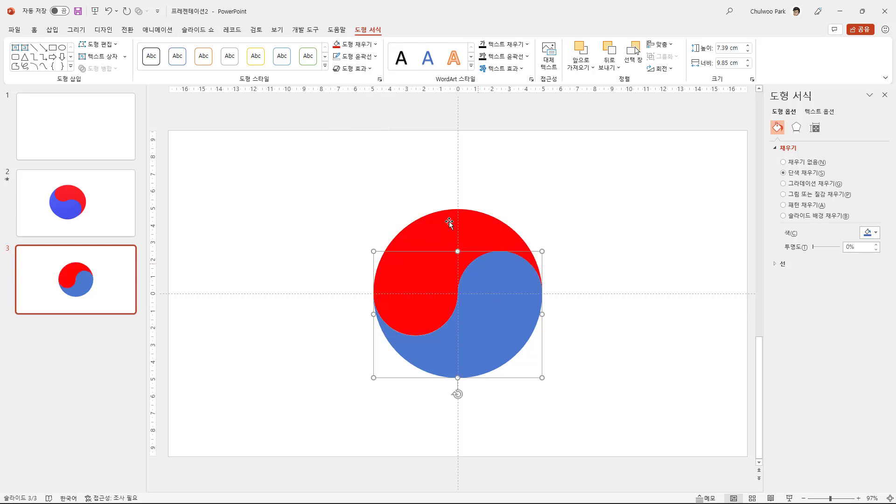
click(376, 57)
click(391, 143)
click(611, 334)
drag(400, 398, 317, 173)
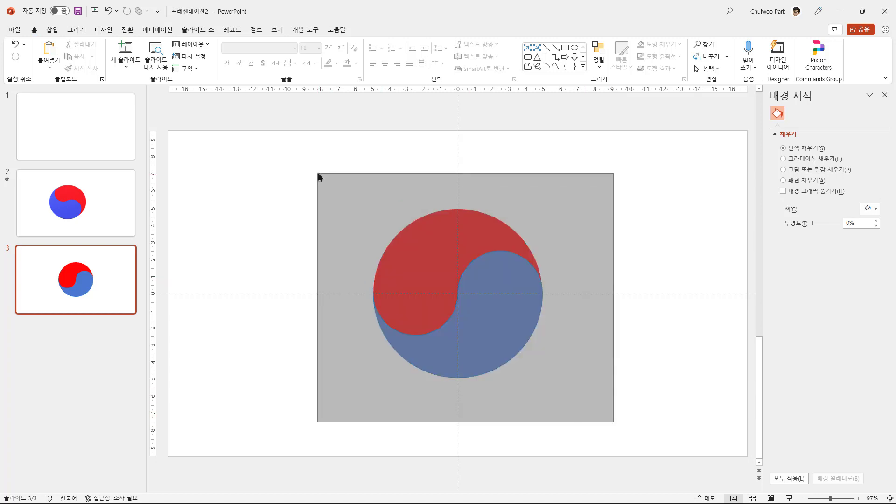
key(ctrl+g)
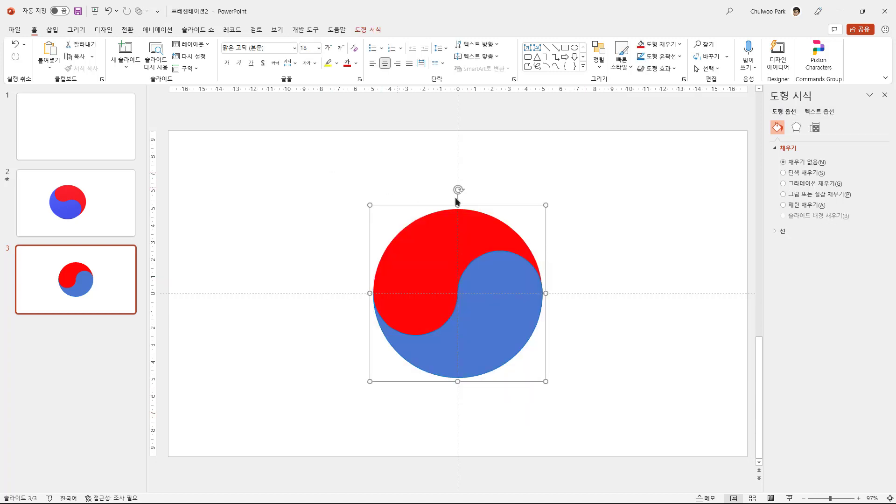
click(796, 129)
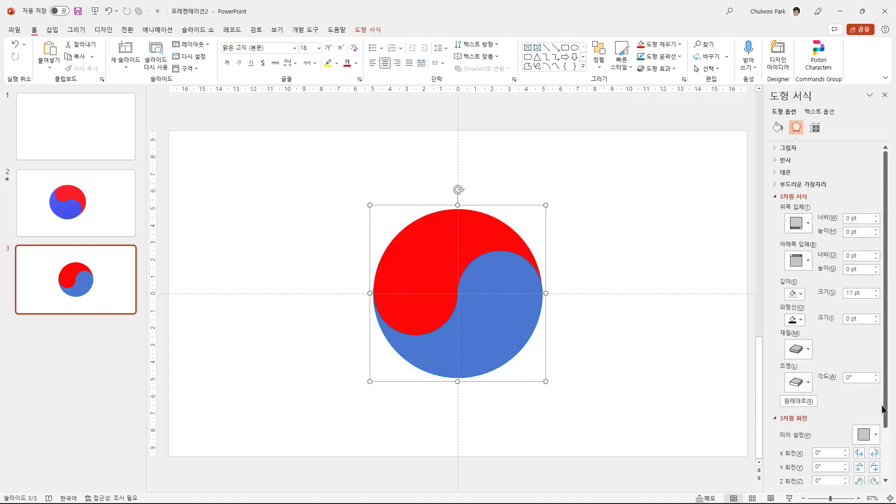
Apply a perspective 3-D rotation, raise the disc's depth to 34 pt, and tilt it 20° on Y.
click(865, 435)
click(857, 363)
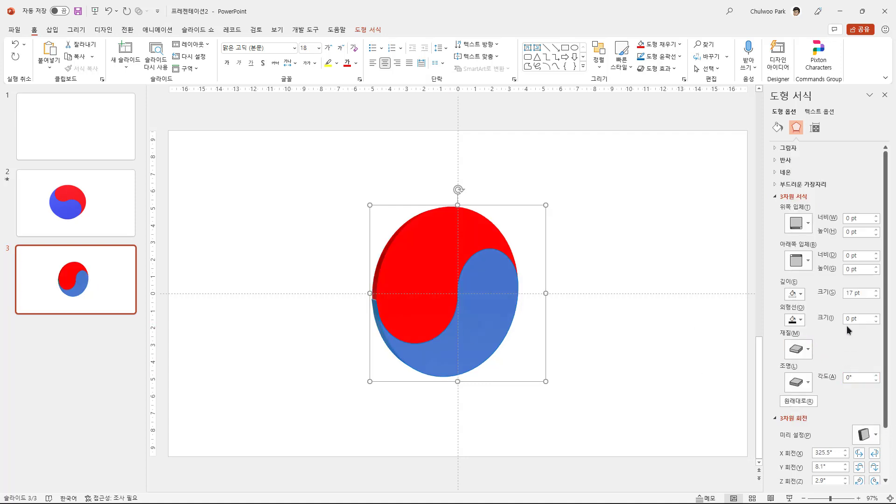
click(876, 291)
click(876, 290)
click(877, 291)
click(877, 290)
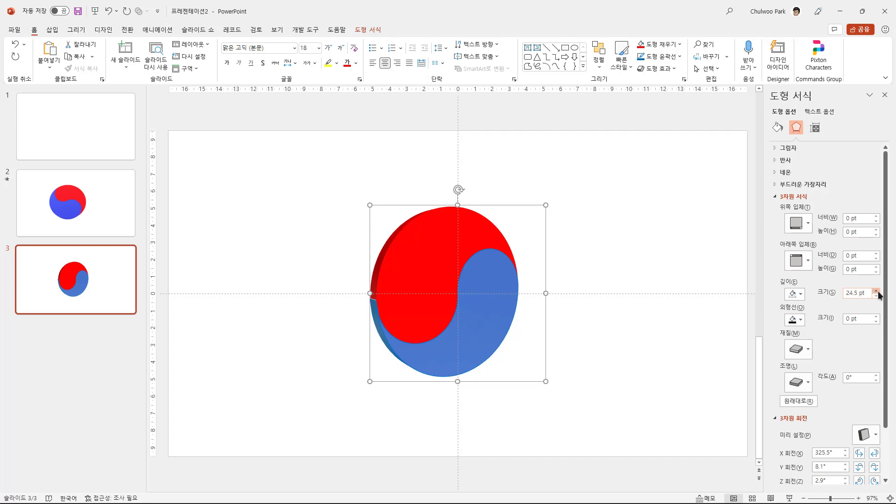
click(877, 290)
click(877, 290)
click(876, 290)
click(876, 291)
click(876, 290)
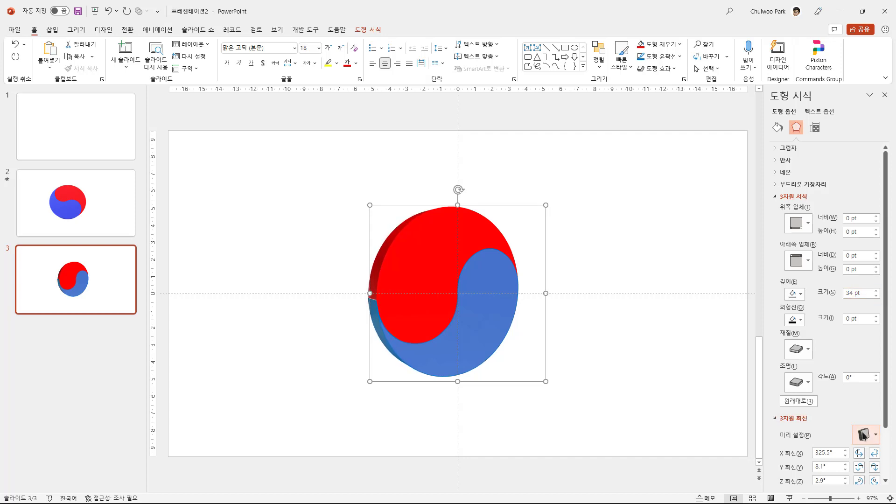
click(876, 441)
click(877, 327)
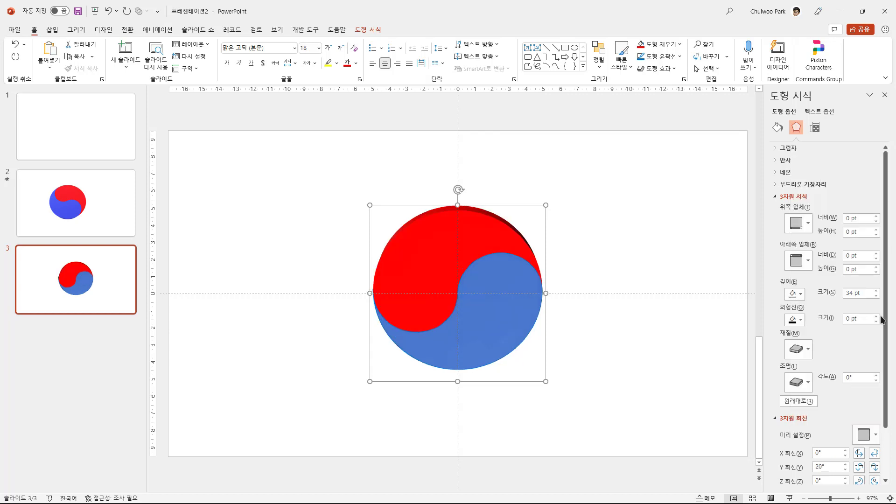
Set the disc's 3-D rotation to X 30° and Y 0° so it faces nearly front-on.
drag(886, 376, 887, 437)
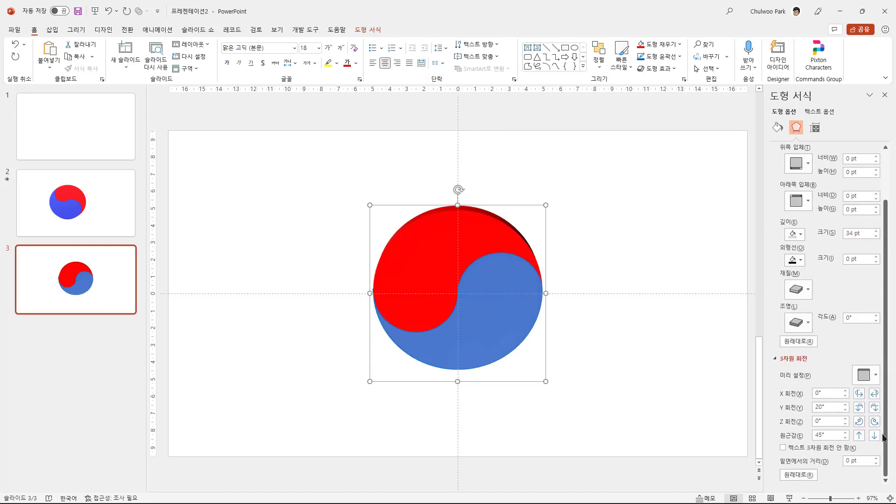
click(846, 390)
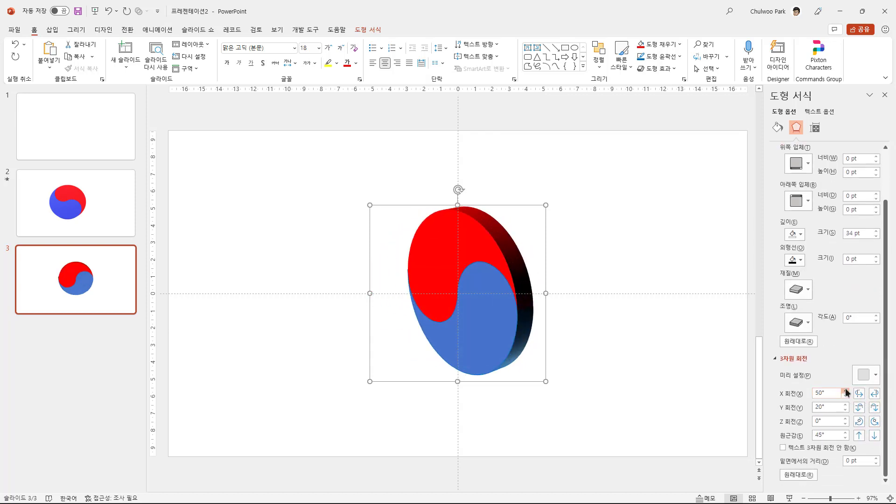
click(844, 397)
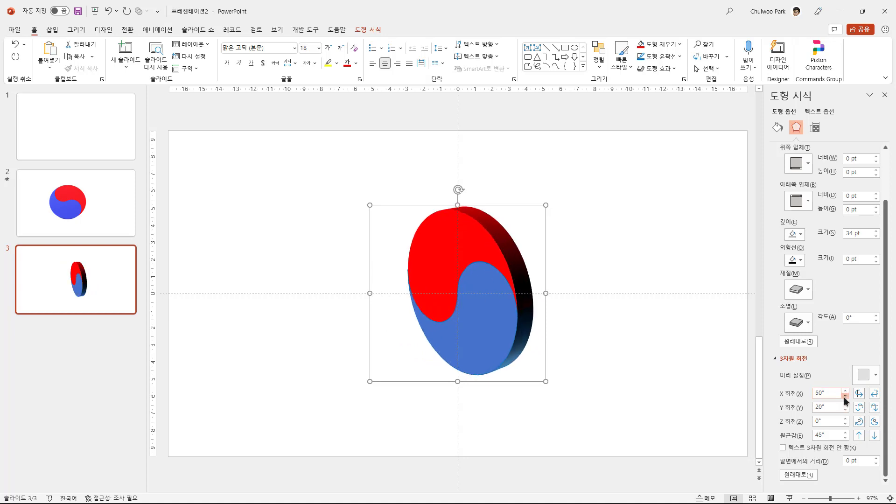
click(845, 404)
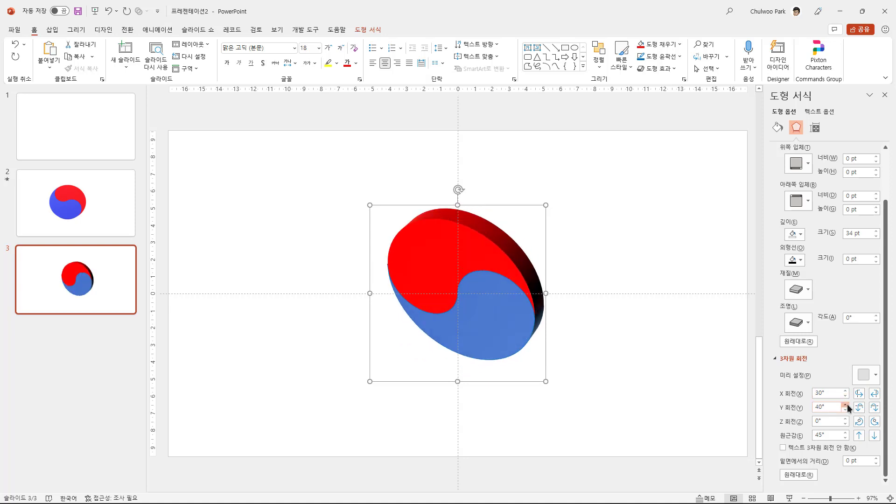
click(846, 405)
click(845, 410)
click(847, 410)
click(848, 410)
click(848, 411)
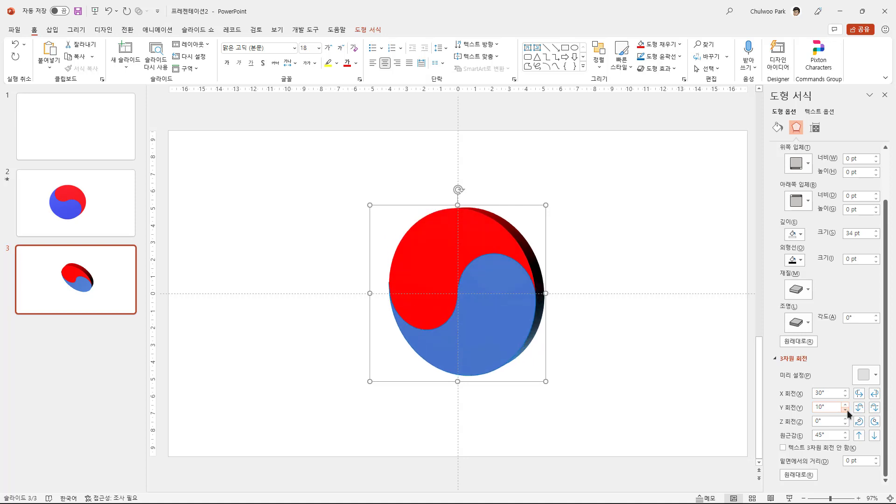
click(847, 410)
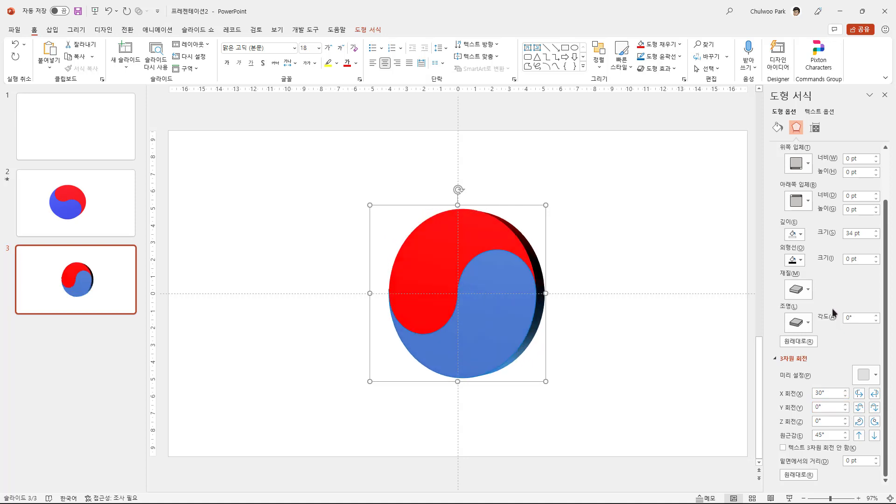
Try several surface materials and settle on the last Standard material for a glossier edge.
click(809, 294)
click(823, 369)
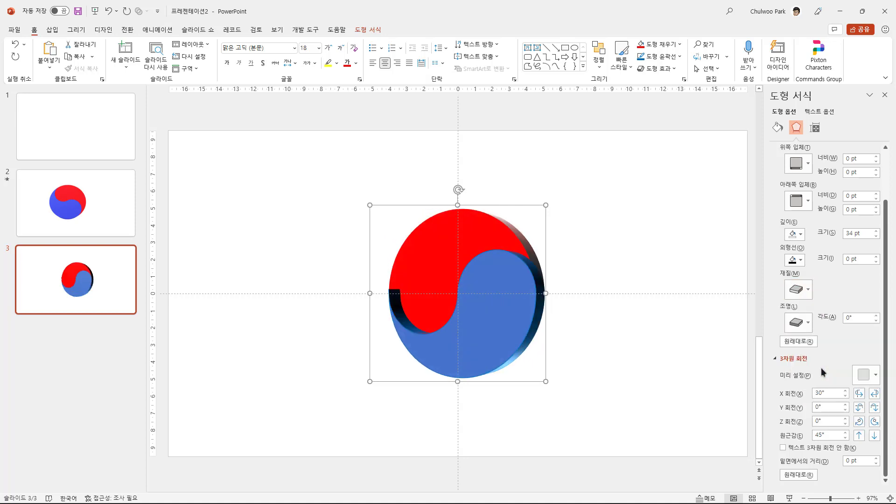
click(809, 293)
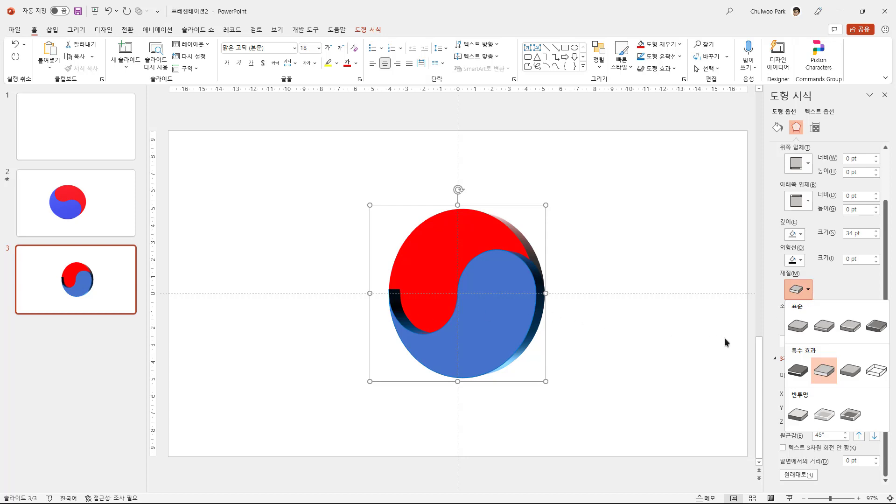
click(799, 326)
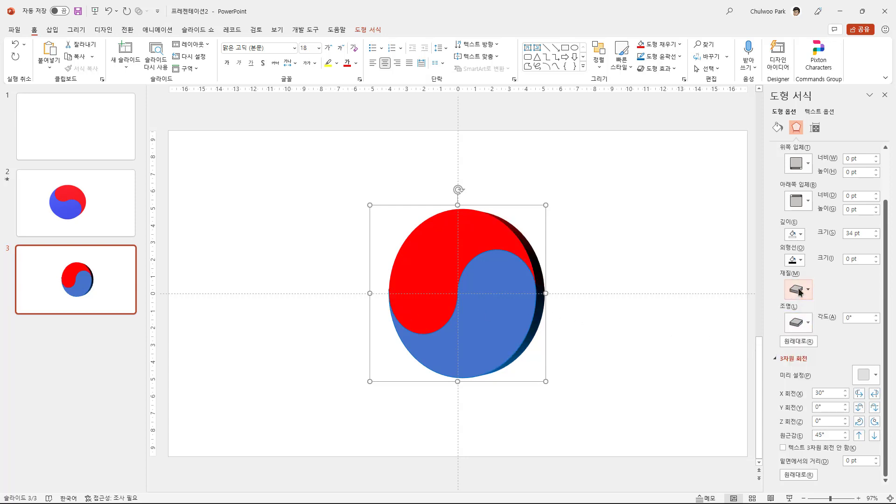
click(809, 293)
click(877, 337)
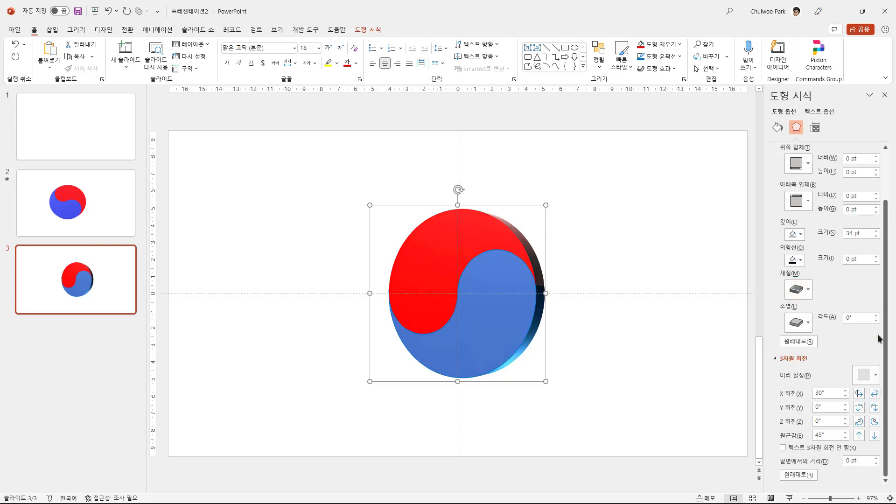
Duplicate slide 3 as slide 4 and select its disc's 3-D format settings.
click(113, 287)
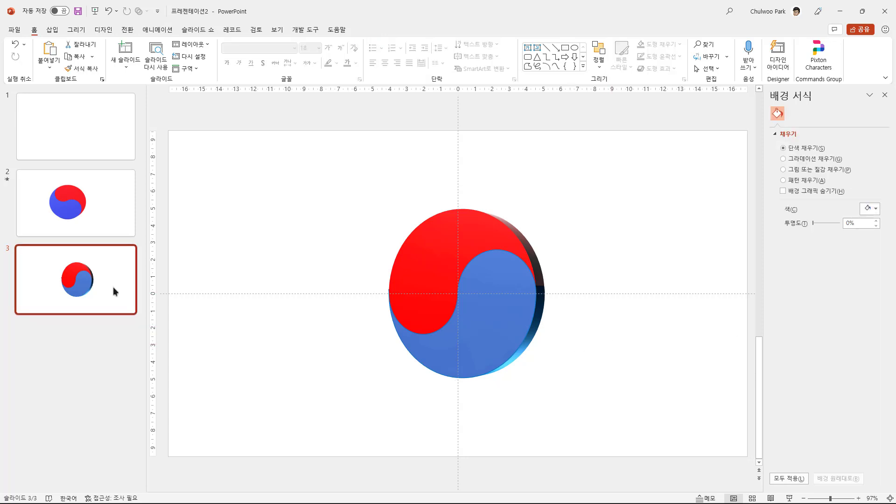
key(ctrl+d)
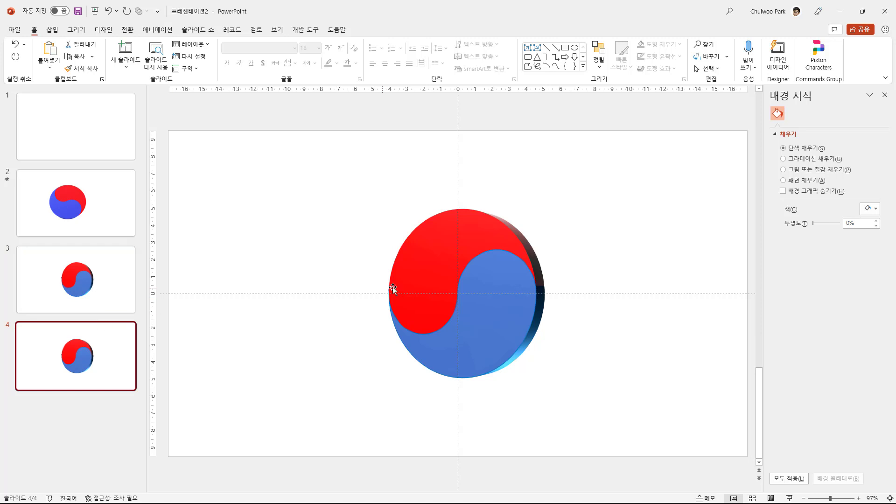
click(421, 286)
click(797, 127)
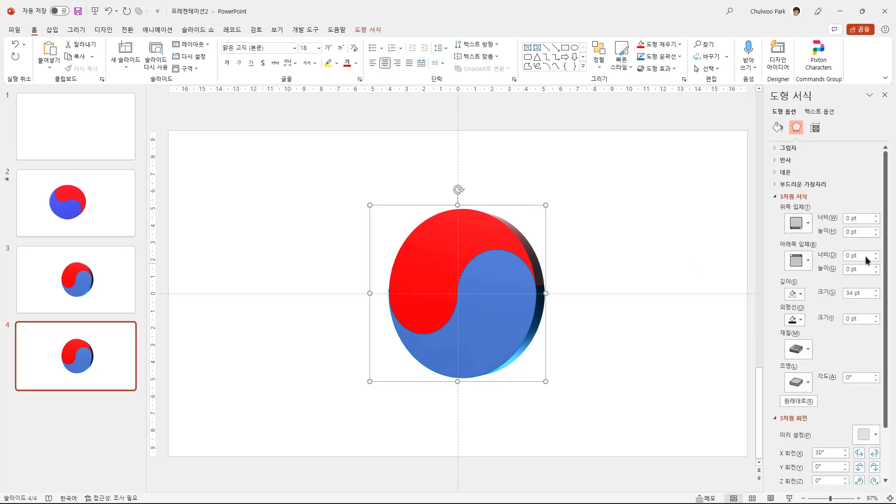
Apply a Perspective rotation preset turning the disc left (X 316.1°, Y 10.4°, Z 3.6°).
click(875, 434)
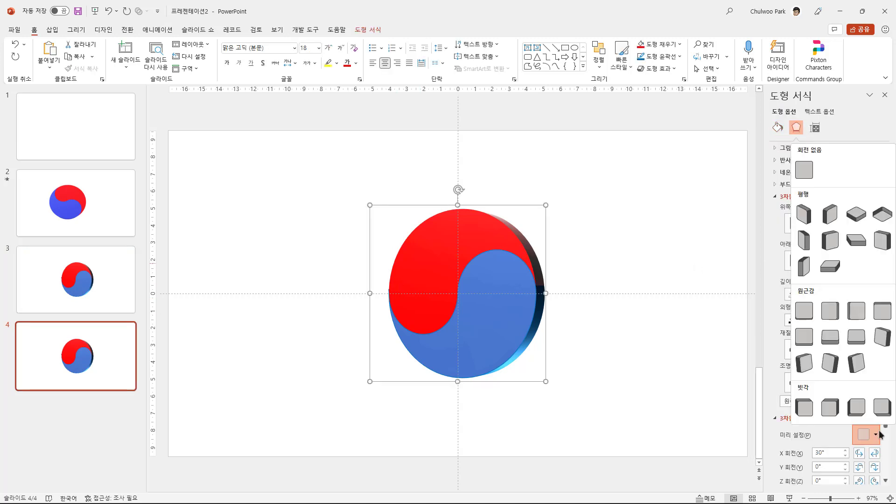
click(886, 345)
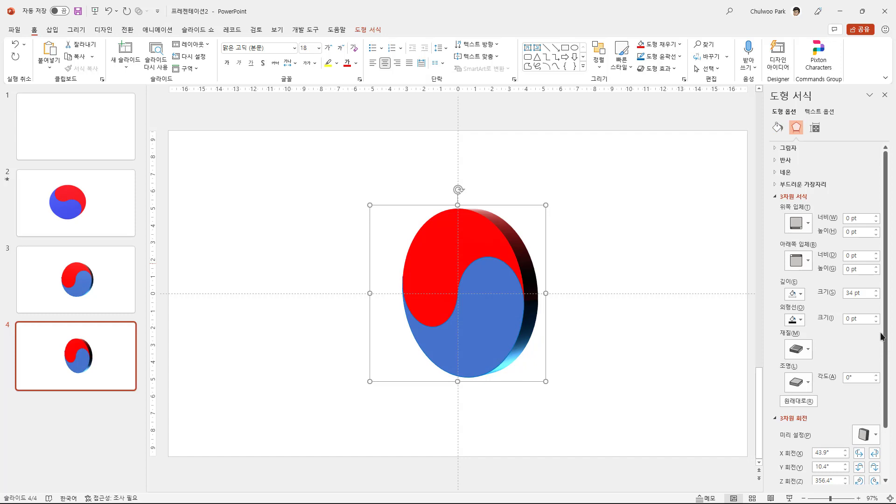
click(876, 435)
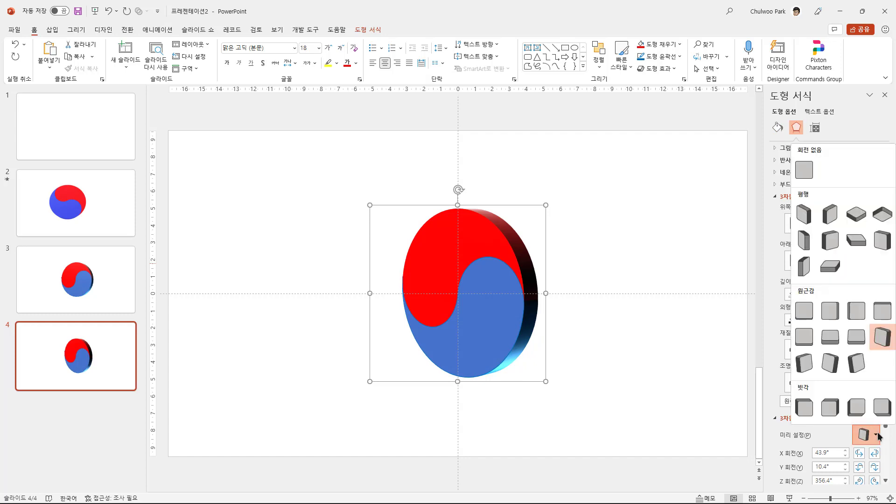
click(805, 370)
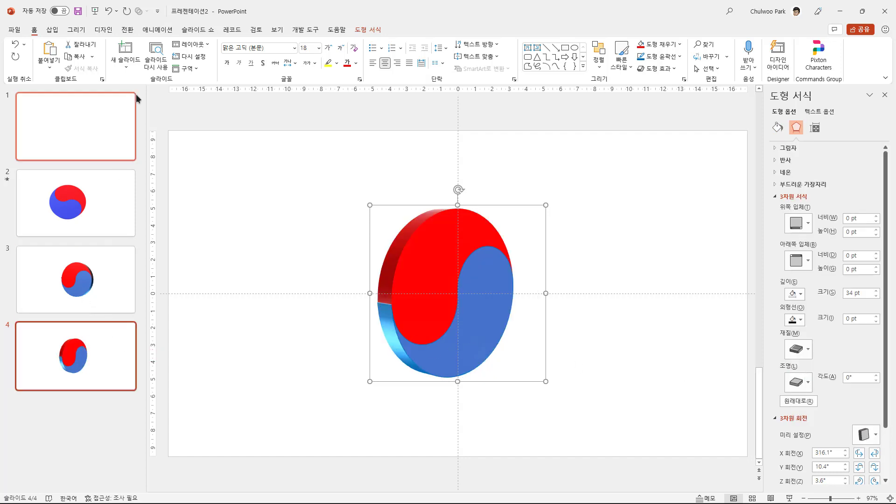
Apply Morph to slide 4 and preview the disc turning in a slide show from slide 3.
click(127, 31)
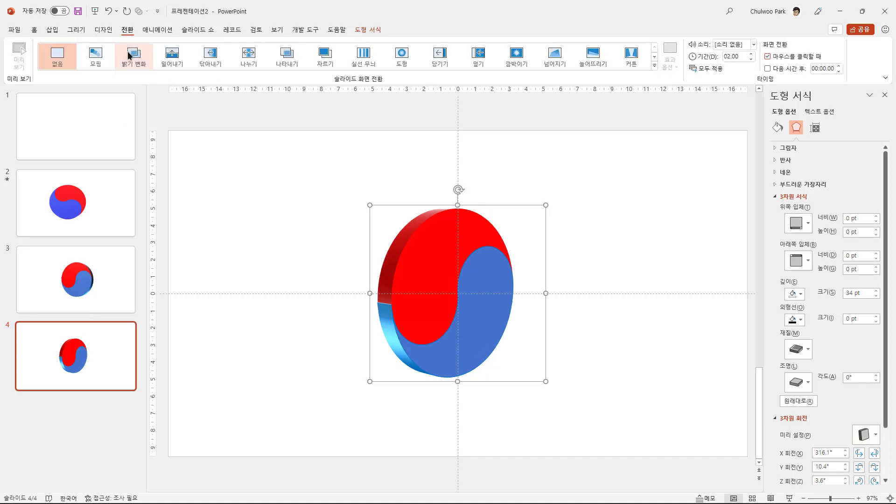
click(91, 284)
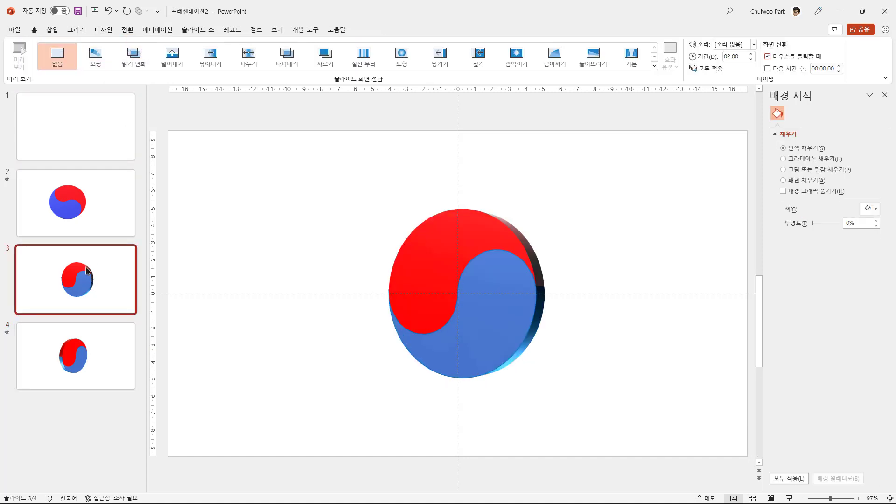
click(789, 498)
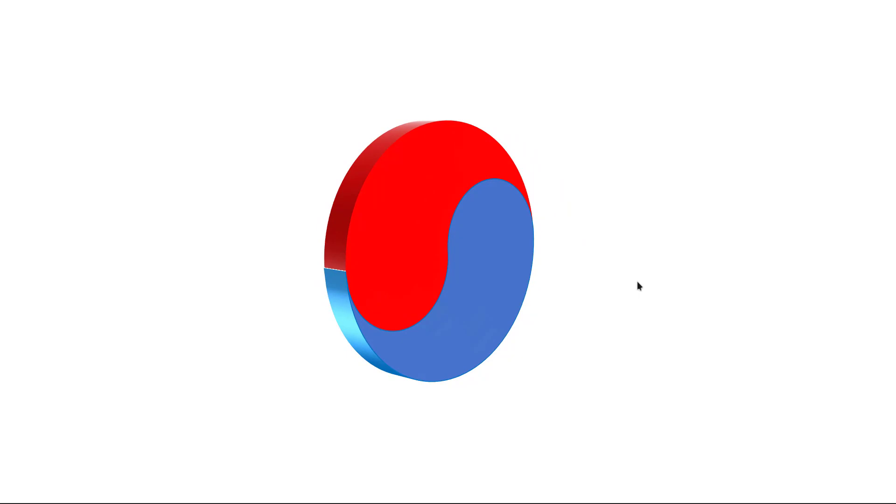
key(Escape)
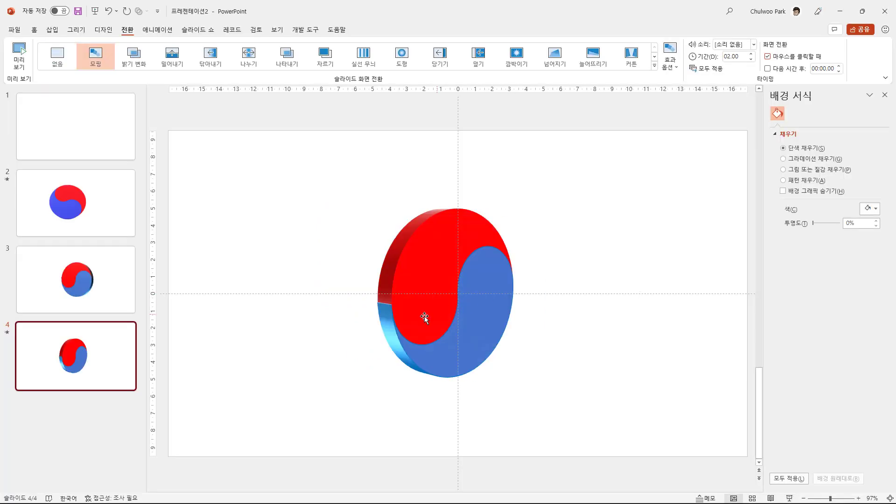
Tilt the 3D yin-yang model on slide 2 backward until its red edge shows.
click(121, 206)
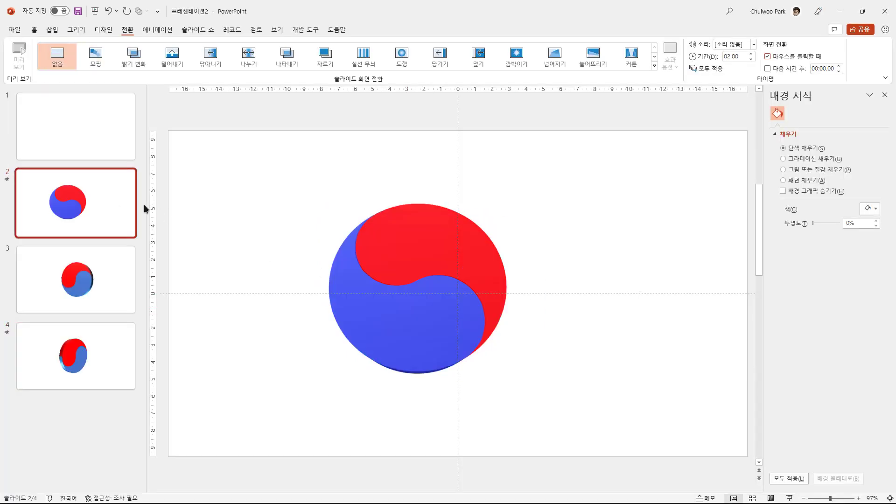
click(423, 260)
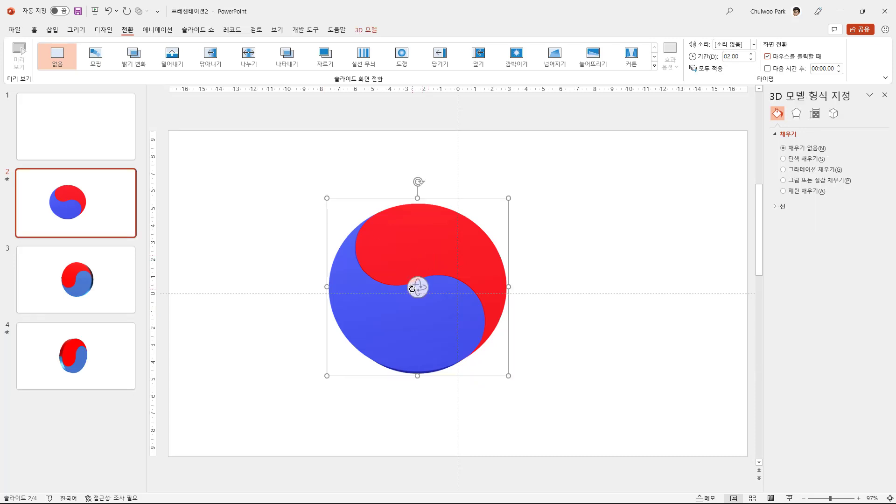
mouse_move(414, 286)
mouse_down()
mouse_move(453, 282)
mouse_move(304, 281)
mouse_move(361, 199)
mouse_up()
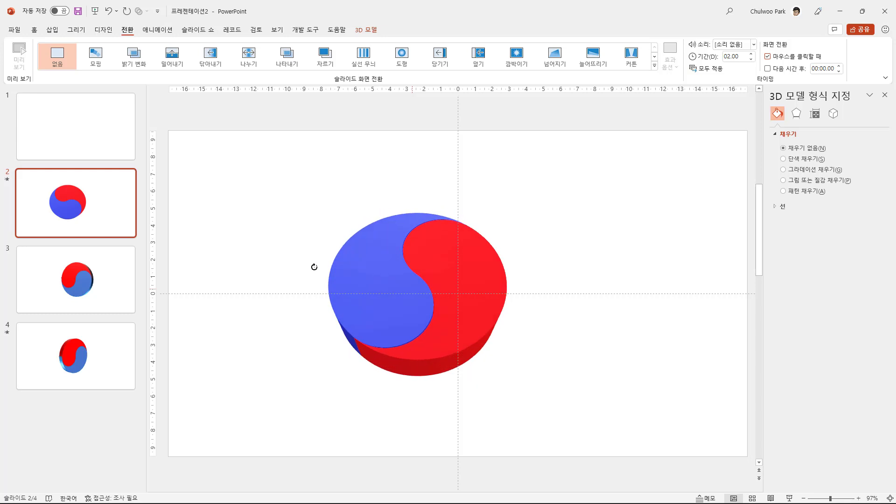
drag(324, 282, 312, 266)
Compare against slide 4's disc, then reselect the 3D model on slide 2.
click(98, 348)
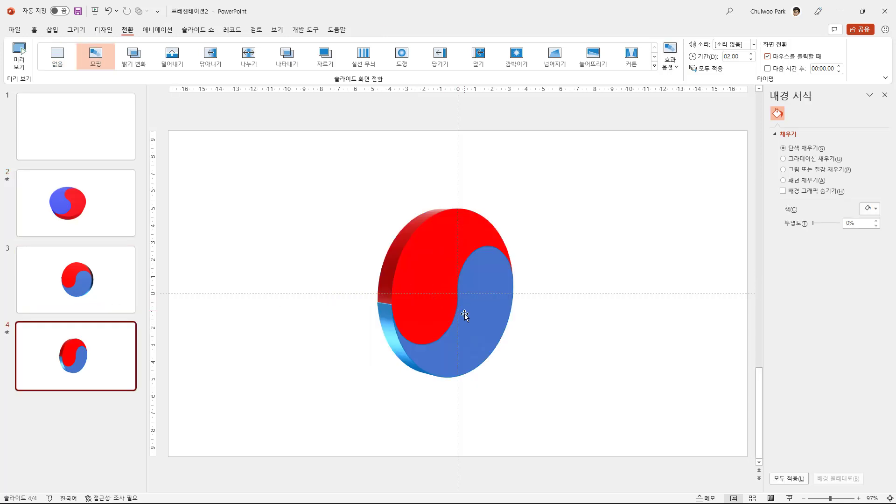
click(80, 216)
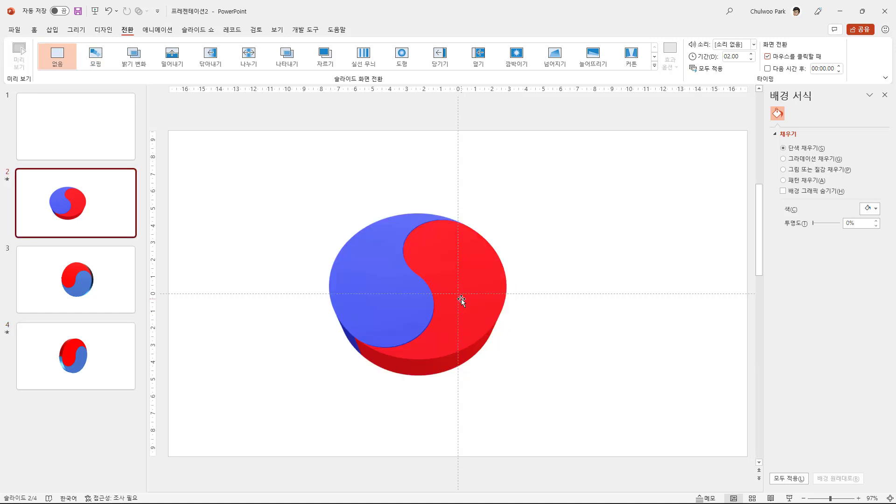
click(461, 299)
click(52, 29)
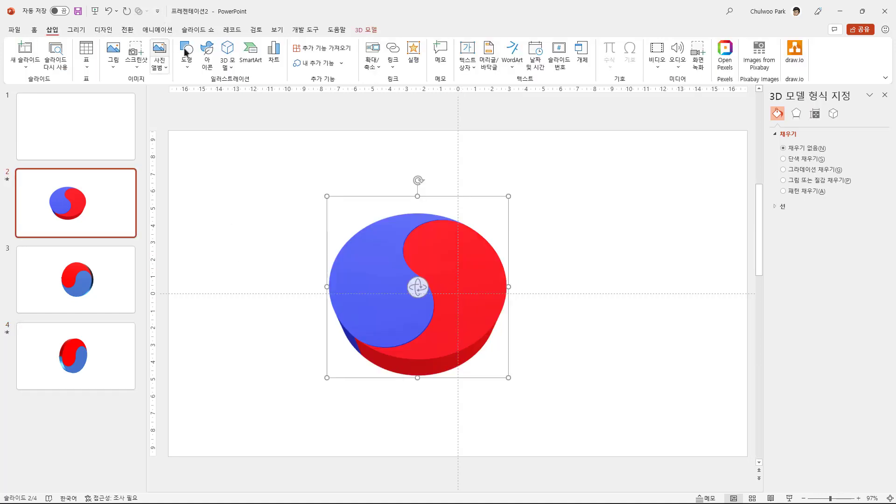
Return to slide 4 with the left-facing red-and-blue 3D taegeuk disc.
click(108, 359)
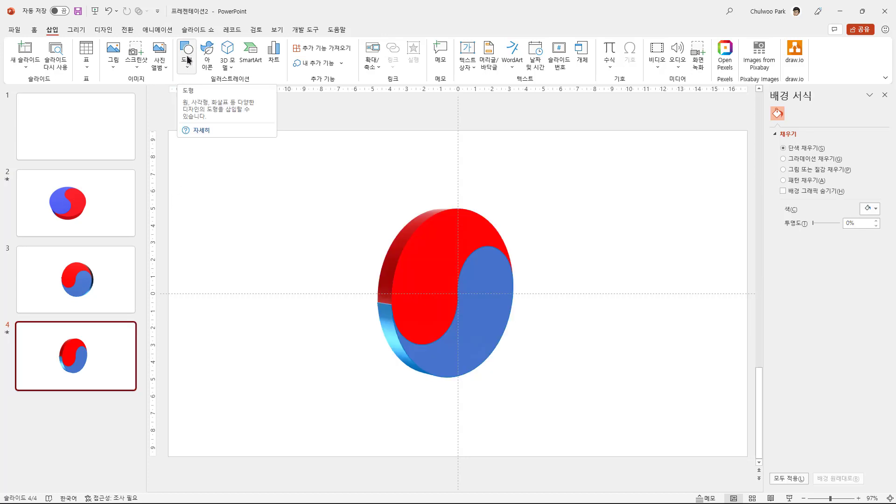